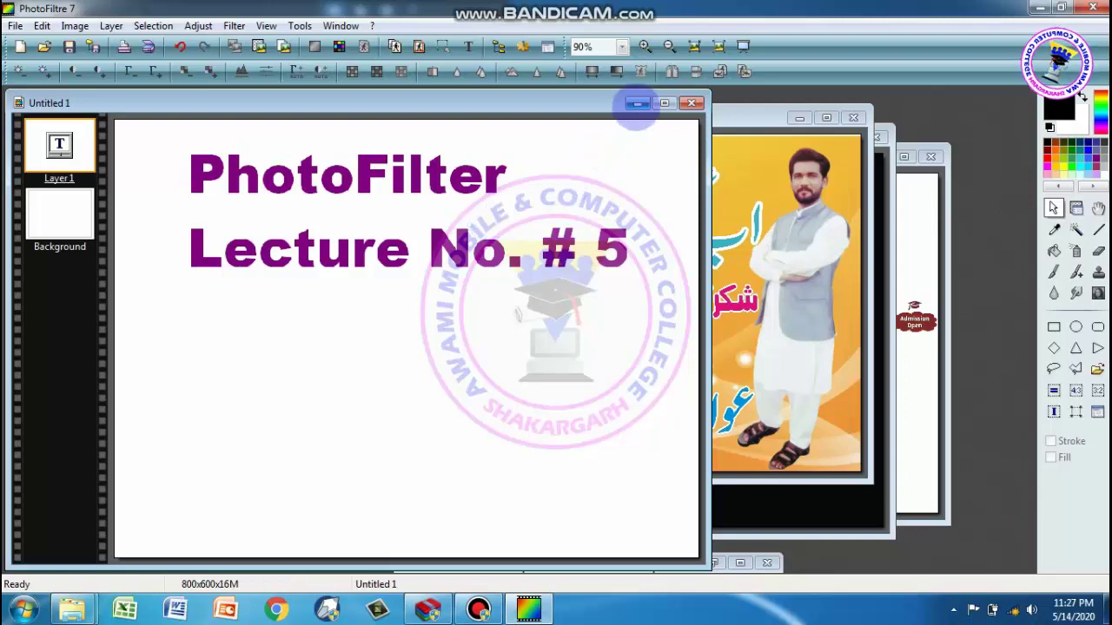
Step: Minimize the Untitled 1 title card and the 2222.JPG and 33333.JPG image windows
{"action": "left_click", "coordinate": [637, 103]}
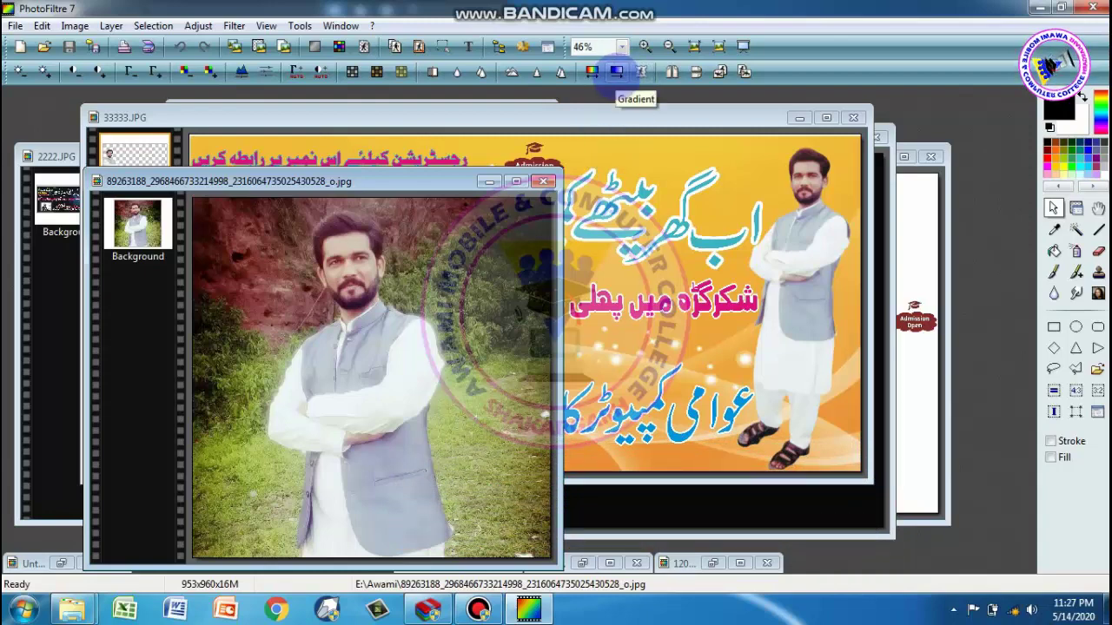
{"action": "left_click", "coordinate": [930, 256]}
{"action": "left_click", "coordinate": [879, 156]}
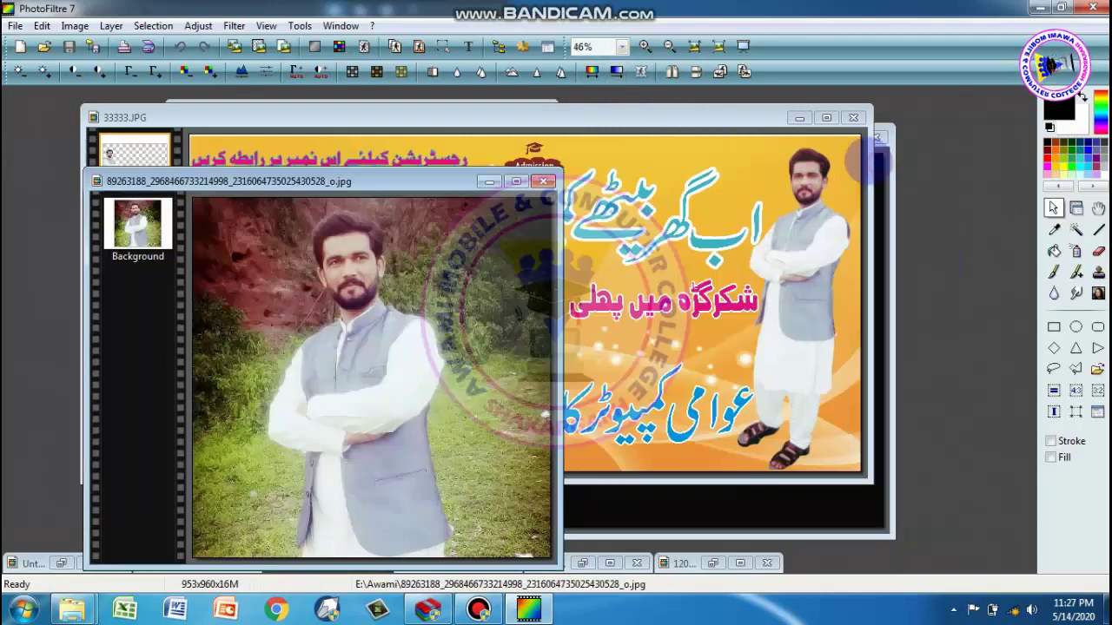
{"action": "left_click", "coordinate": [825, 137]}
{"action": "left_click", "coordinate": [799, 117]}
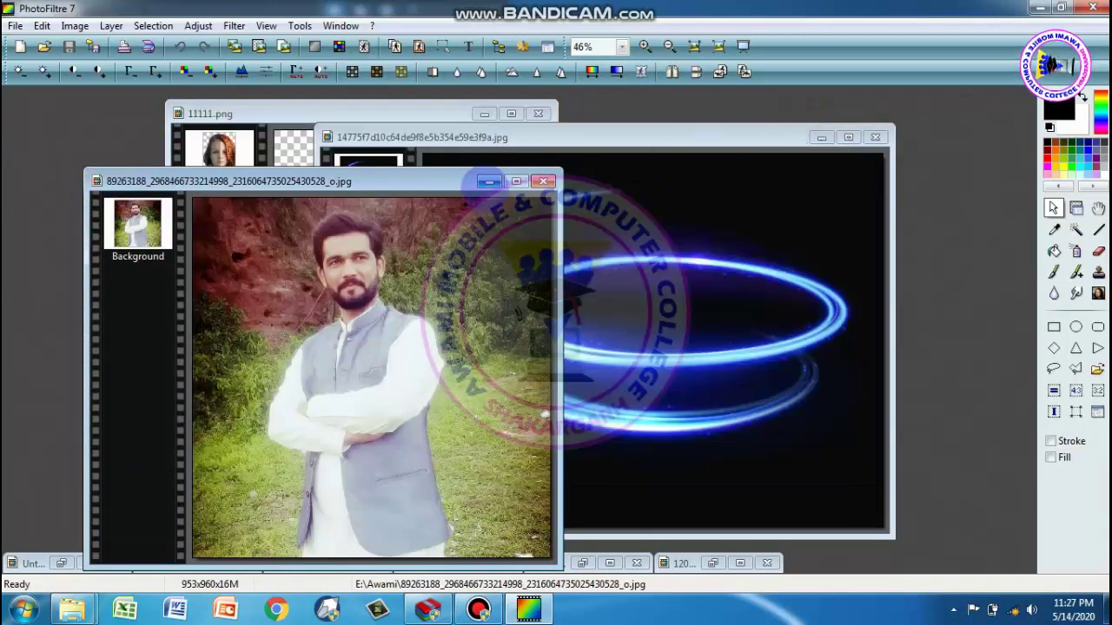
{"action": "left_click", "coordinate": [489, 181]}
Step: Bring 11111.png to the front and open the Gradient filter dialog beside it
{"action": "left_click", "coordinate": [361, 113]}
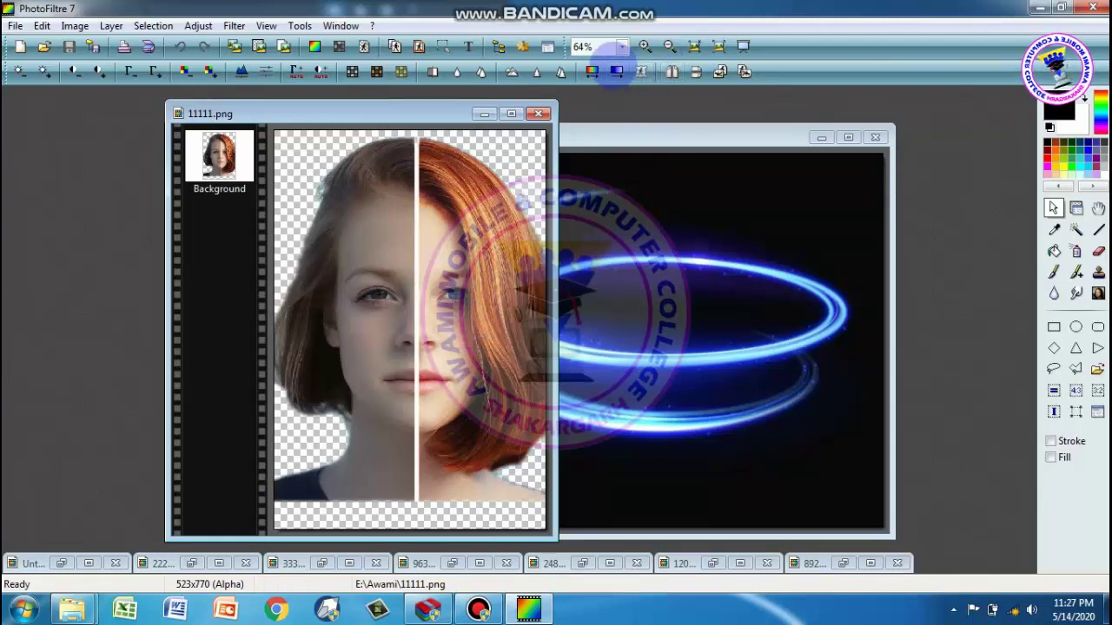
{"action": "left_click", "coordinate": [616, 71]}
{"action": "left_click_drag", "start_coordinate": [619, 80], "coordinate": [734, 116]}
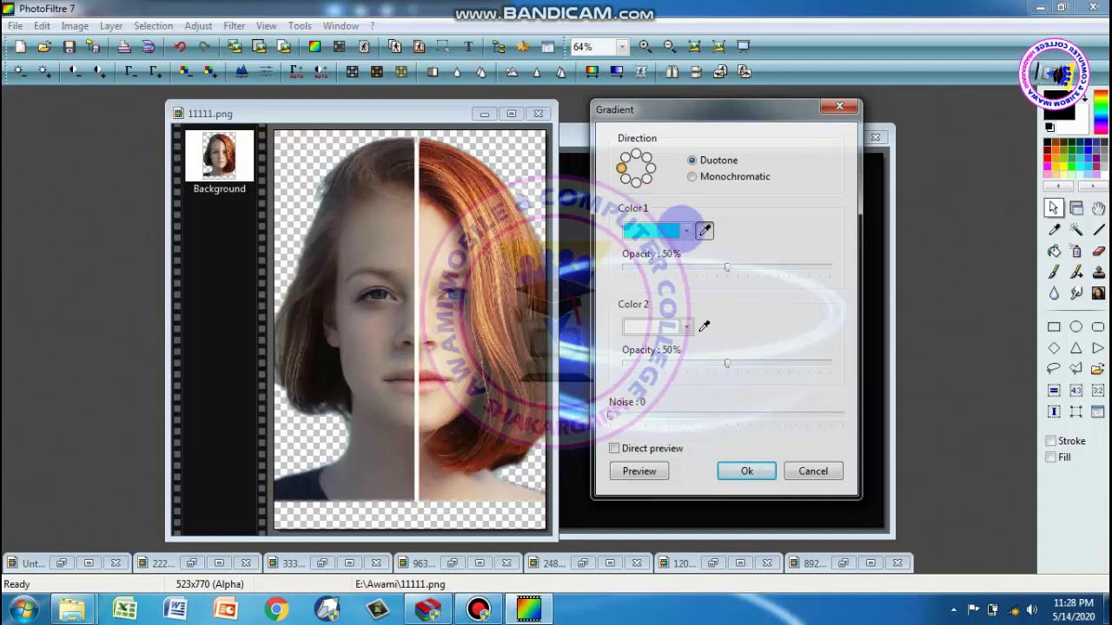
Step: Set gradient Color 1 to green and Color 2 to magenta, with Direct preview on
{"action": "left_click", "coordinate": [686, 231]}
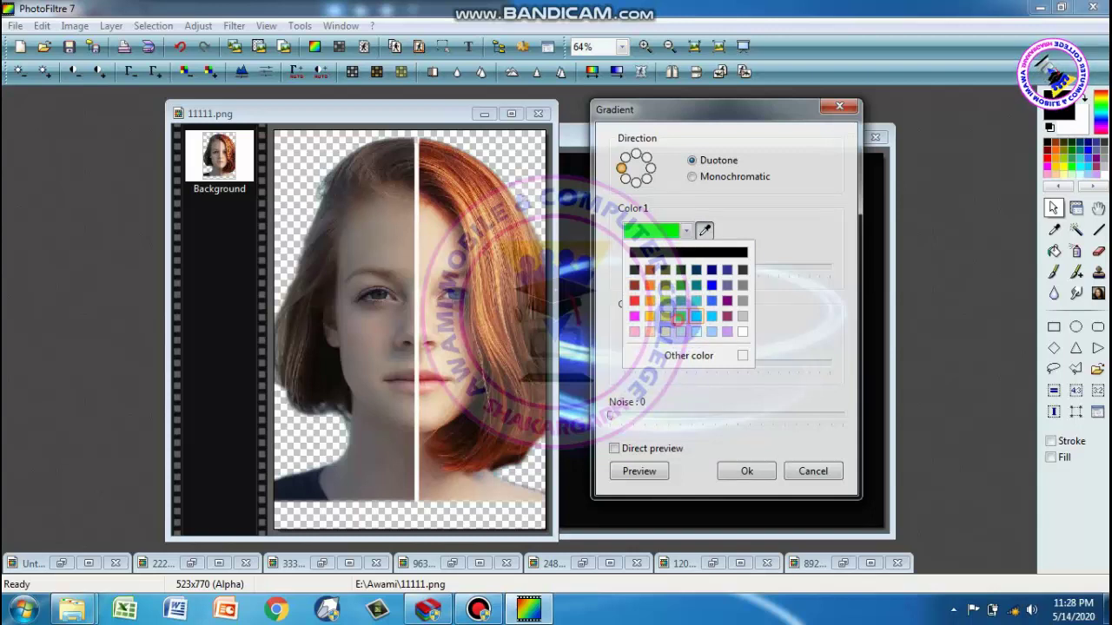
{"action": "left_click", "coordinate": [678, 316]}
{"action": "left_click", "coordinate": [686, 327]}
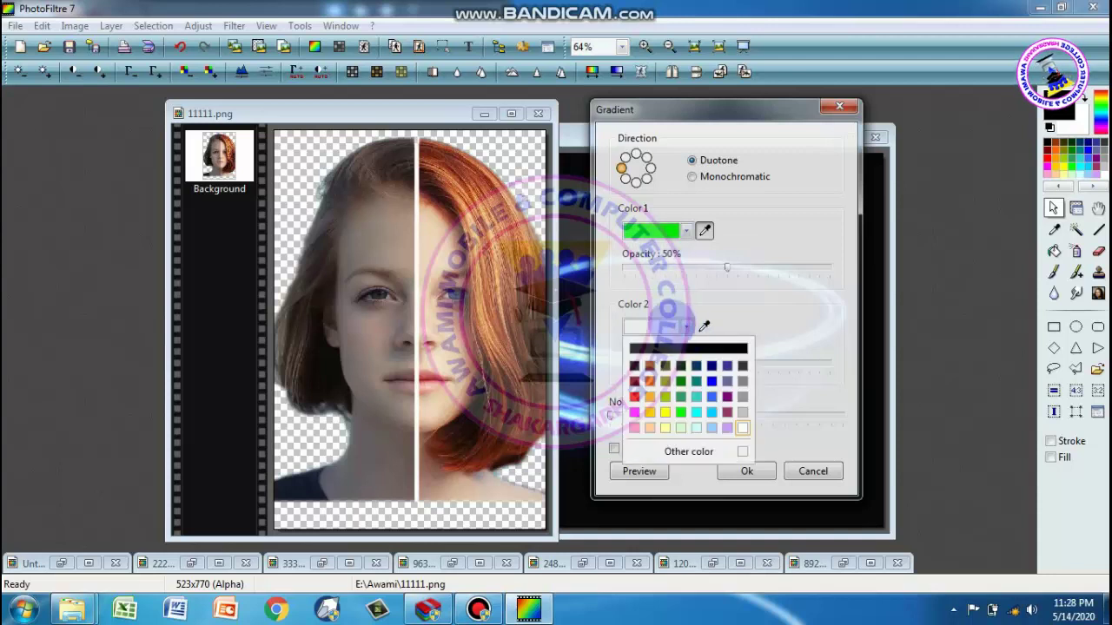
{"action": "left_click", "coordinate": [634, 412]}
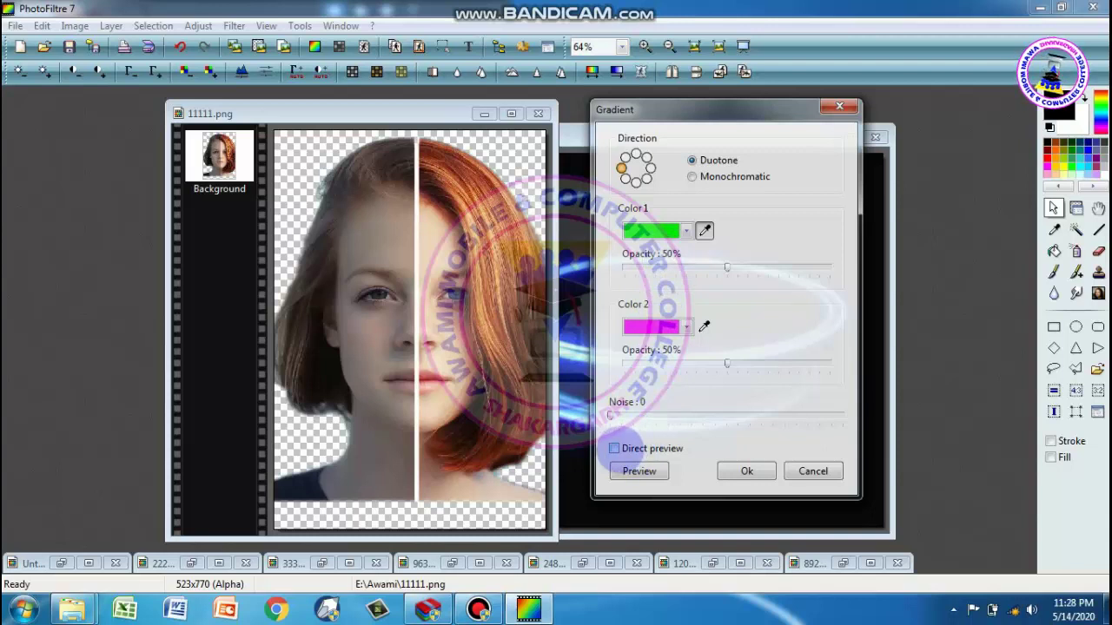
{"action": "left_click", "coordinate": [614, 448]}
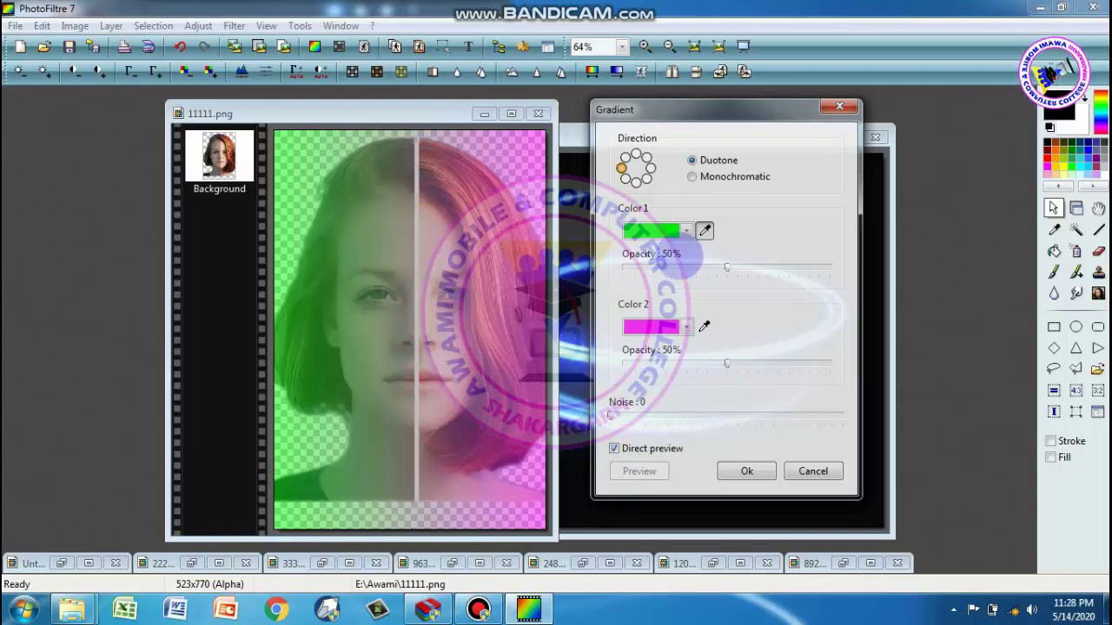
Step: Lower the gradient opacities to 32% for green and 25% for magenta
{"action": "left_click_drag", "start_coordinate": [726, 267], "coordinate": [678, 268]}
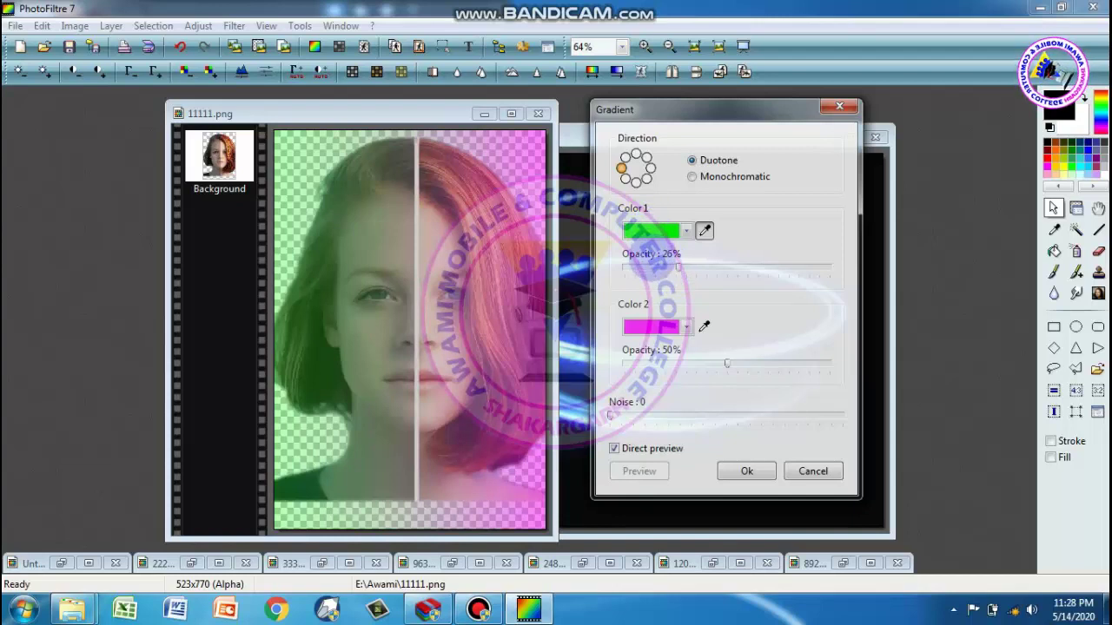
{"action": "mouse_move", "coordinate": [674, 268]}
{"action": "left_mouse_down"}
{"action": "mouse_move", "coordinate": [641, 271]}
{"action": "mouse_move", "coordinate": [789, 268]}
{"action": "mouse_move", "coordinate": [690, 269]}
{"action": "left_mouse_up"}
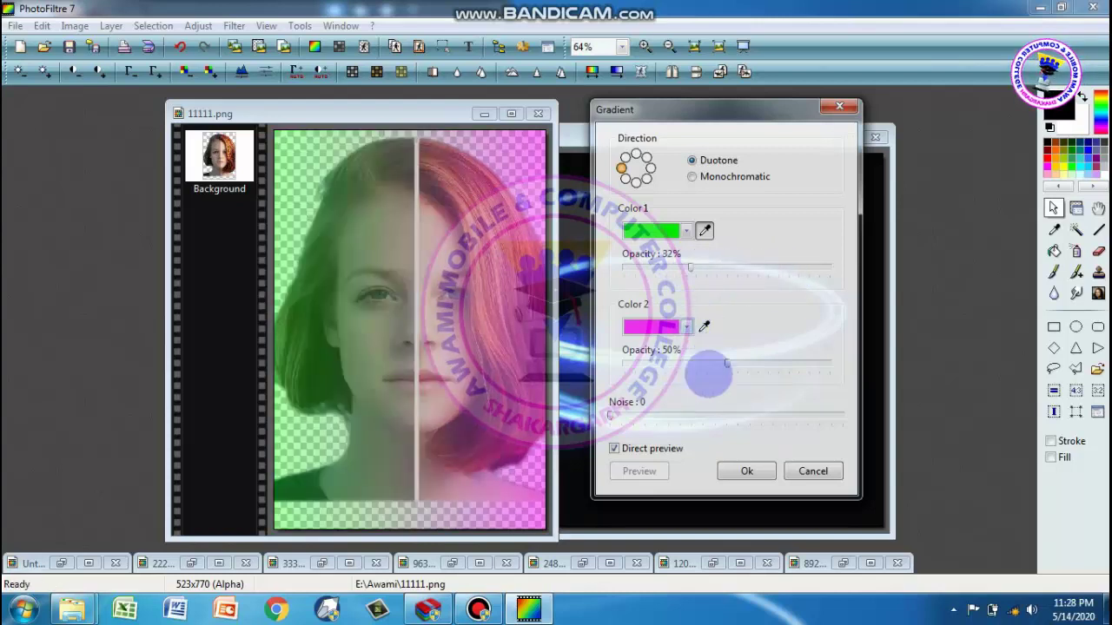
{"action": "left_click_drag", "start_coordinate": [727, 364], "coordinate": [676, 364]}
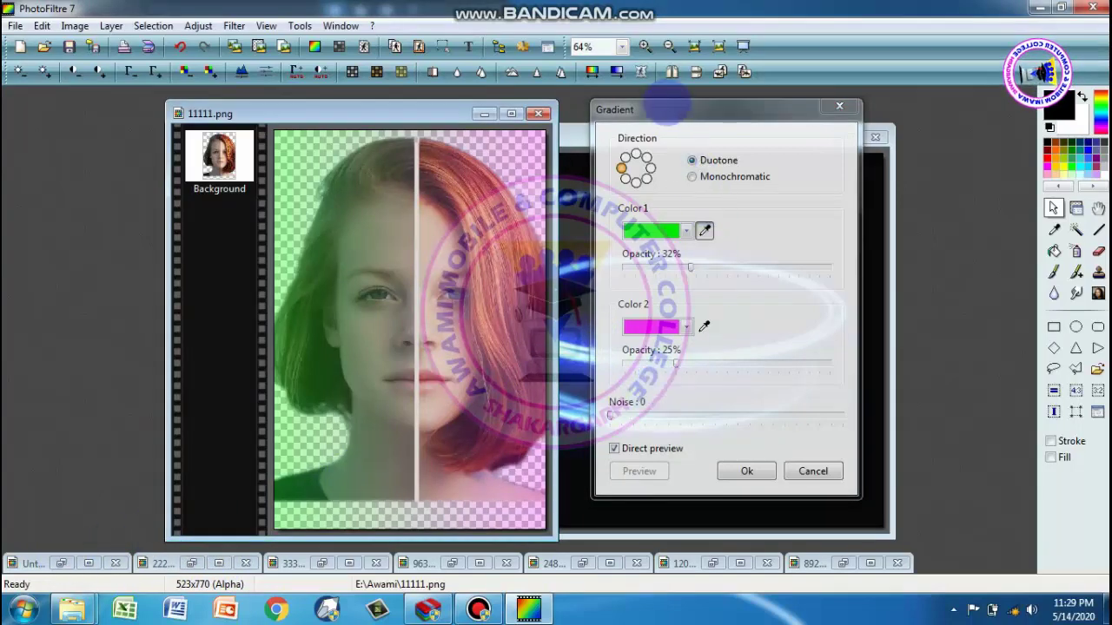
Step: Try gradient noise up to 16, then return it to 0
{"action": "mouse_move", "coordinate": [667, 103]}
{"action": "left_mouse_down"}
{"action": "mouse_move", "coordinate": [741, 104]}
{"action": "mouse_move", "coordinate": [667, 119]}
{"action": "left_mouse_up"}
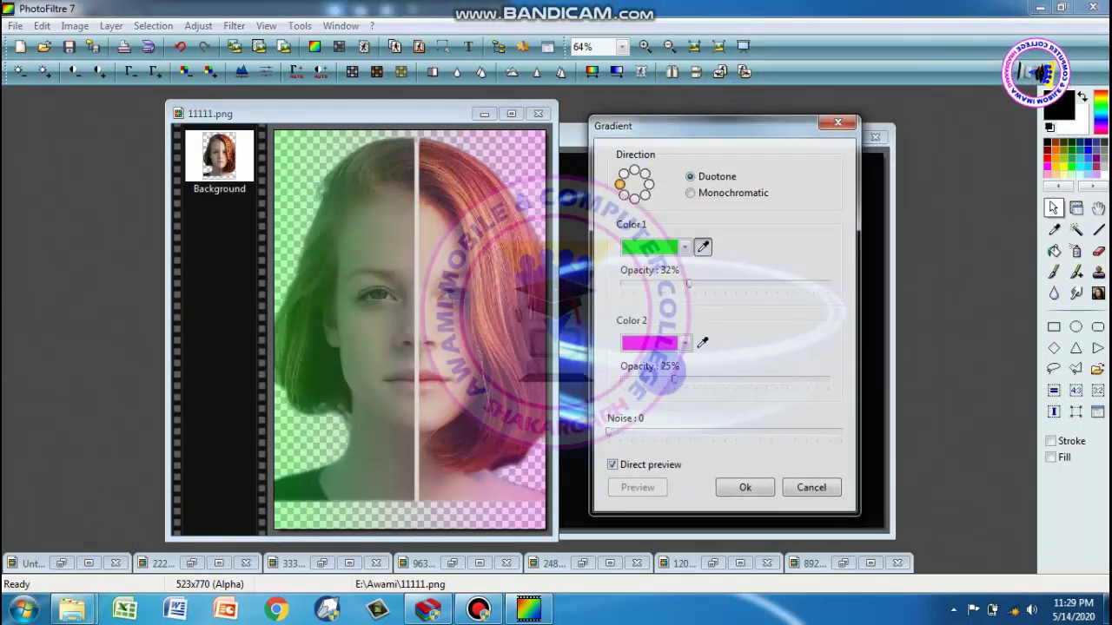
{"action": "left_click_drag", "start_coordinate": [610, 428], "coordinate": [736, 432]}
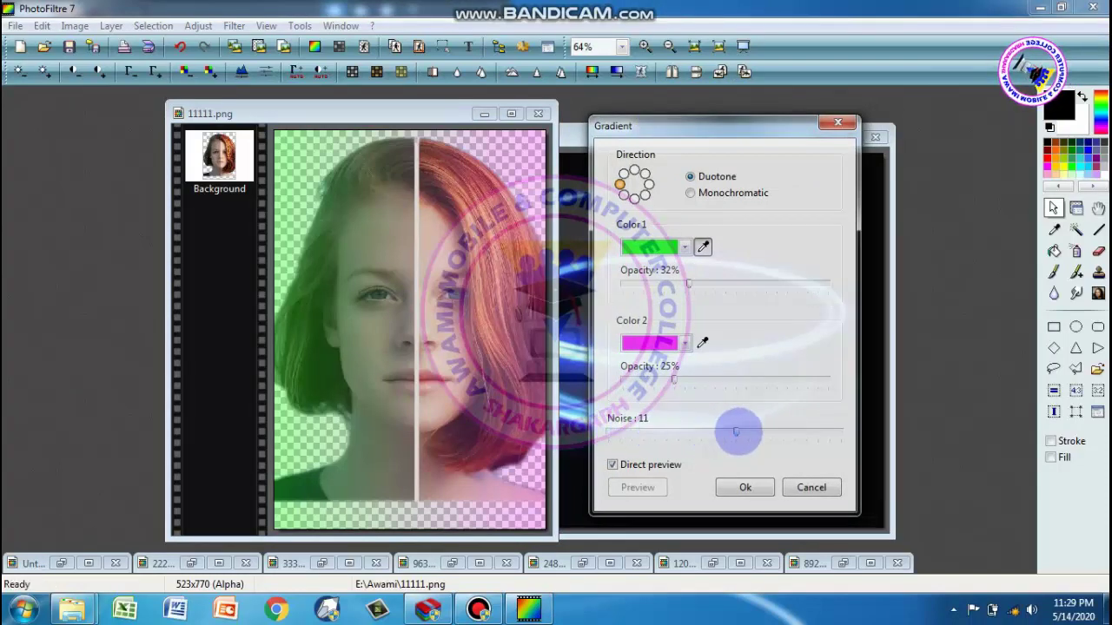
{"action": "left_click_drag", "start_coordinate": [735, 432], "coordinate": [794, 431]}
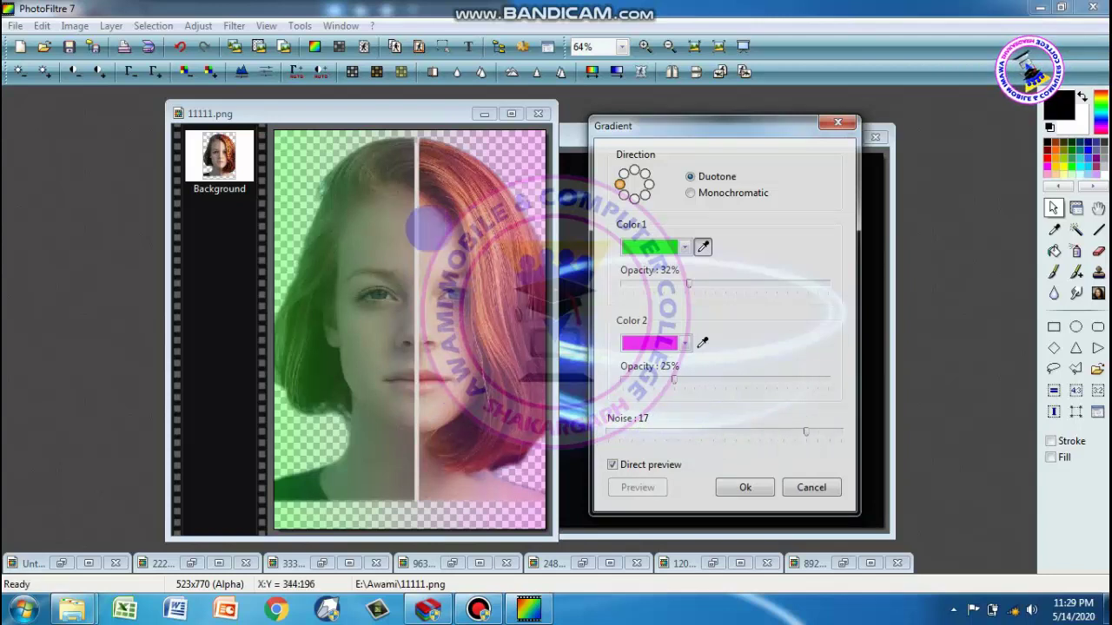
{"action": "left_click_drag", "start_coordinate": [806, 431], "coordinate": [614, 432]}
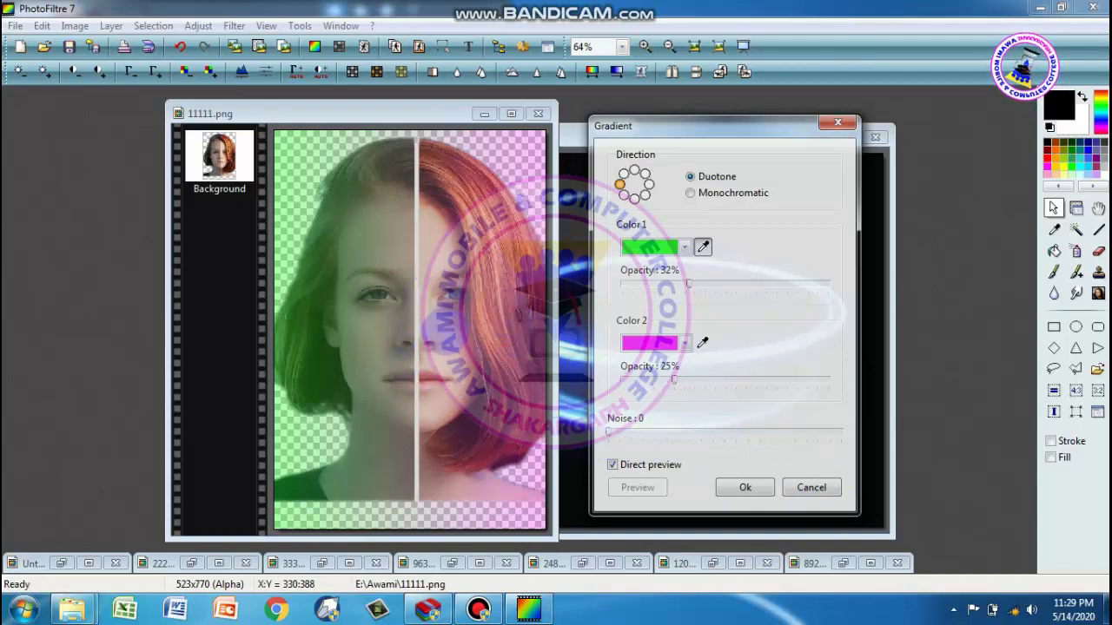
Step: Sample a mauve Color 1 from the portrait and view it enlarged at 200%
{"action": "left_click", "coordinate": [460, 348]}
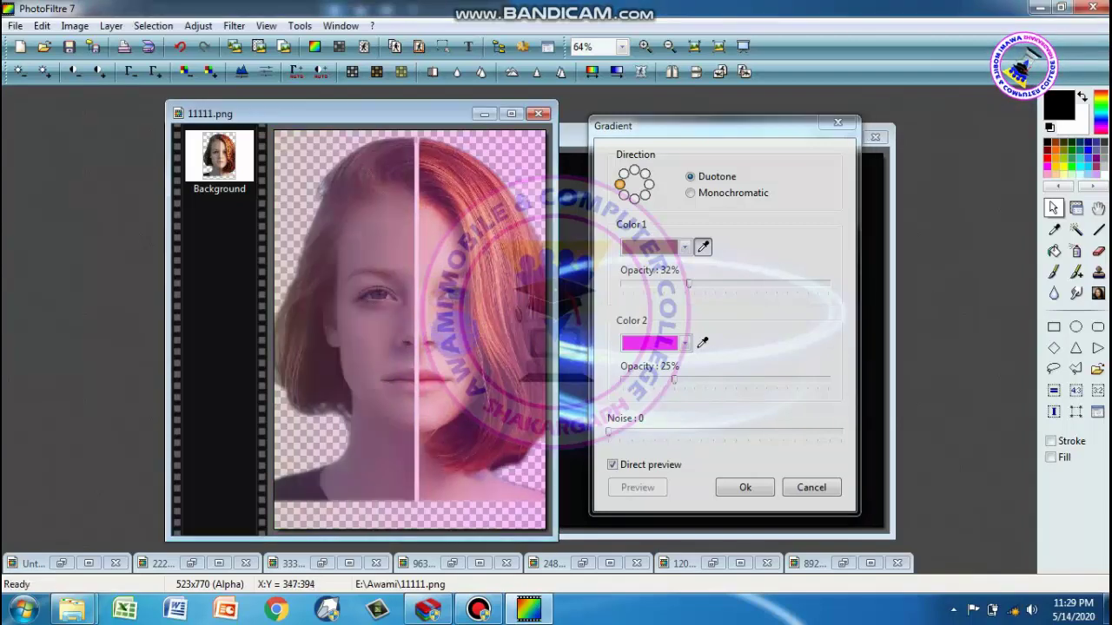
{"action": "scroll", "coordinate": [452, 308], "scroll_direction": "down", "scroll_amount": 1}
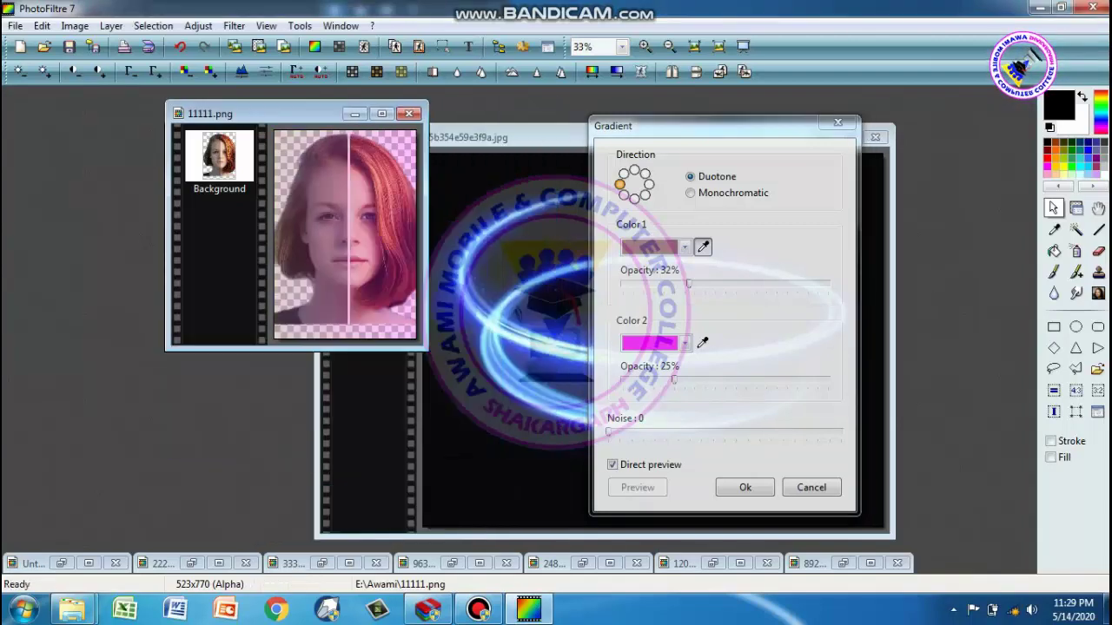
{"action": "scroll", "coordinate": [451, 308], "scroll_direction": "up", "scroll_amount": 1}
{"action": "scroll", "coordinate": [451, 308], "scroll_direction": "up", "scroll_amount": 2}
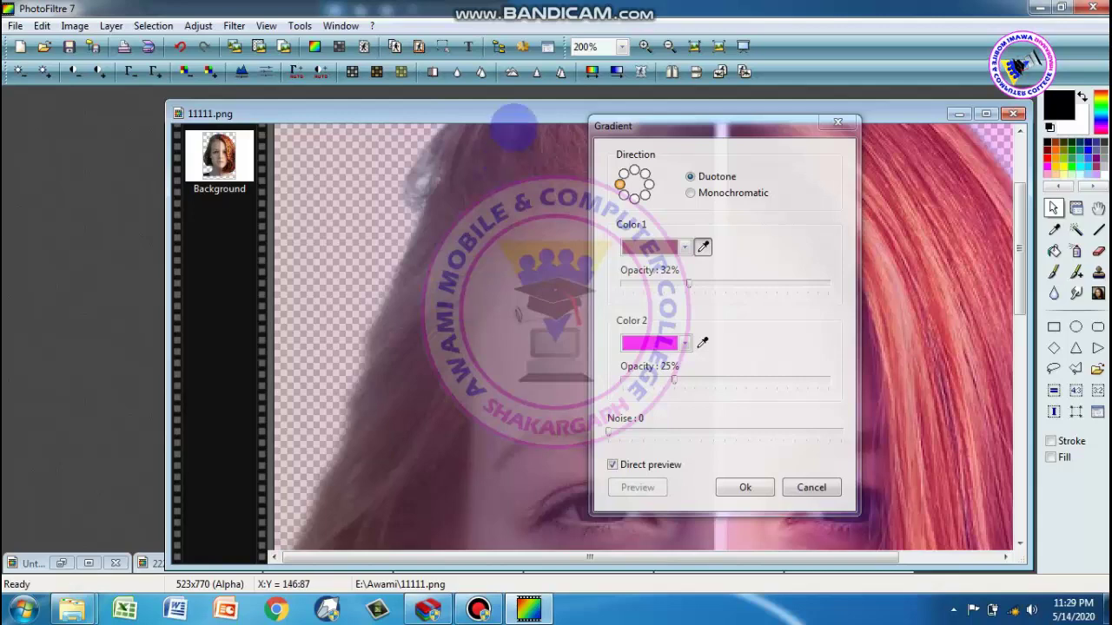
{"action": "left_click_drag", "start_coordinate": [512, 117], "coordinate": [235, 94]}
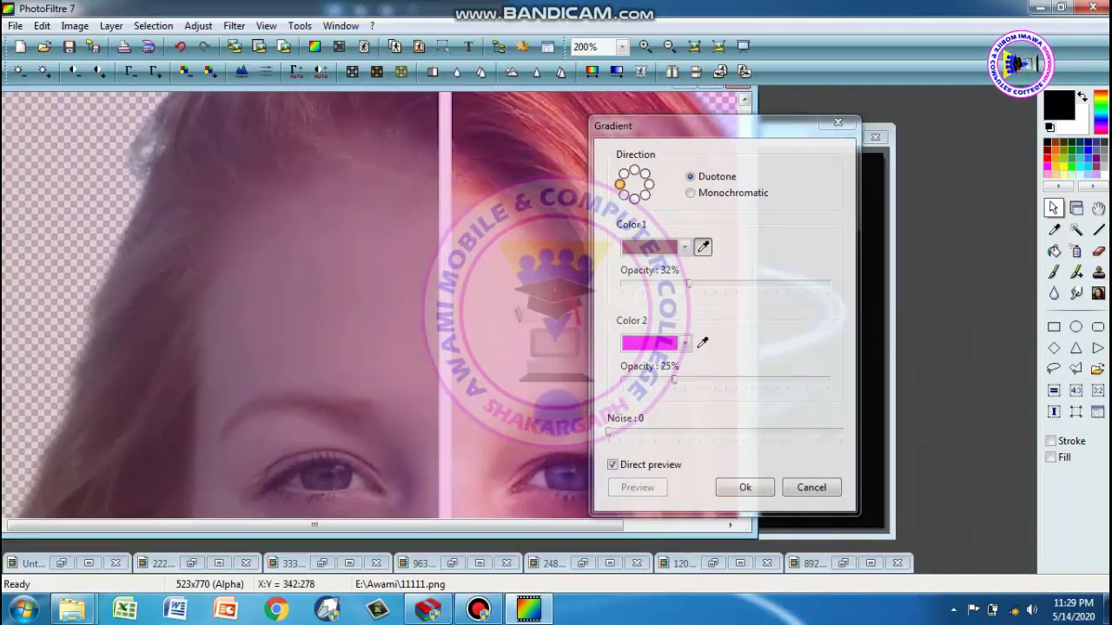
Step: Test gradient noise up to 20, reset it to 0, and switch to Monochromatic
{"action": "left_click_drag", "start_coordinate": [608, 432], "coordinate": [793, 432]}
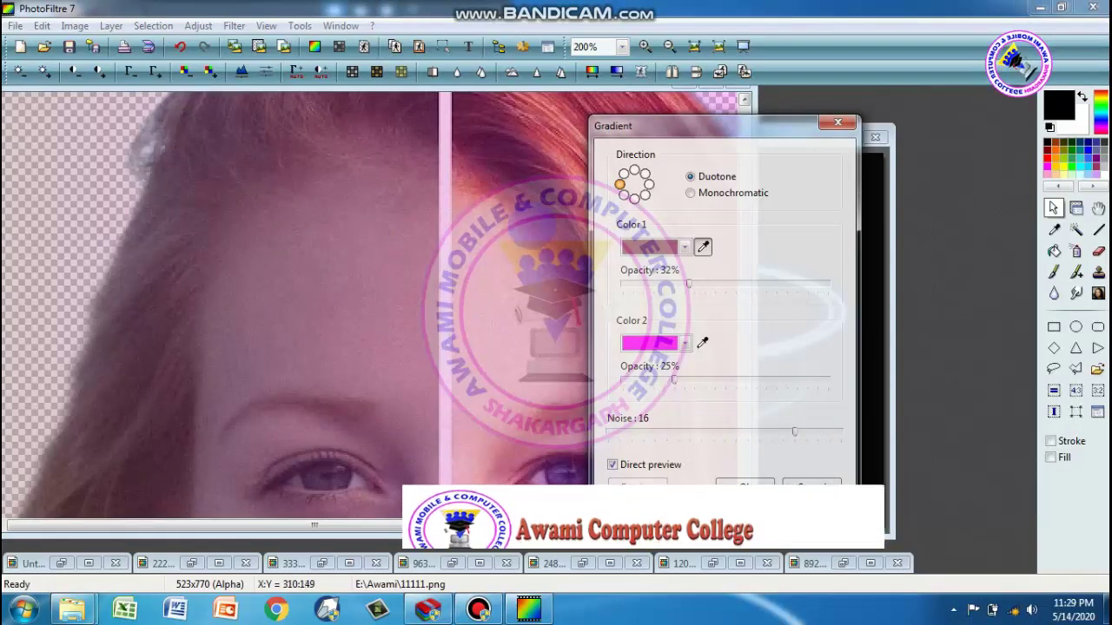
{"action": "left_click_drag", "start_coordinate": [794, 431], "coordinate": [840, 432]}
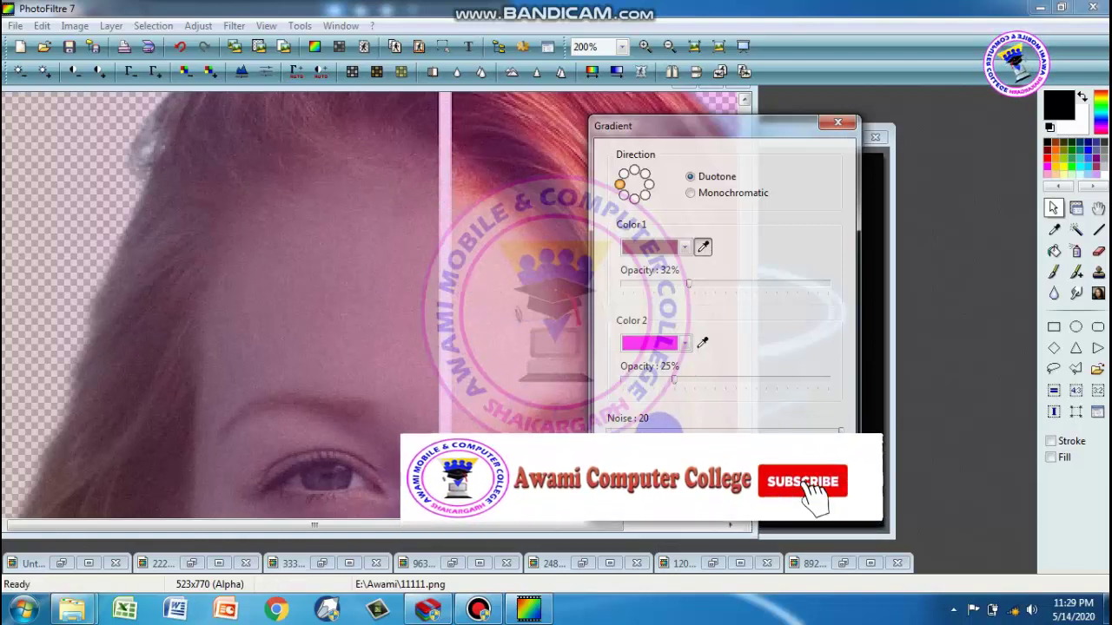
{"action": "key", "text": "Home"}
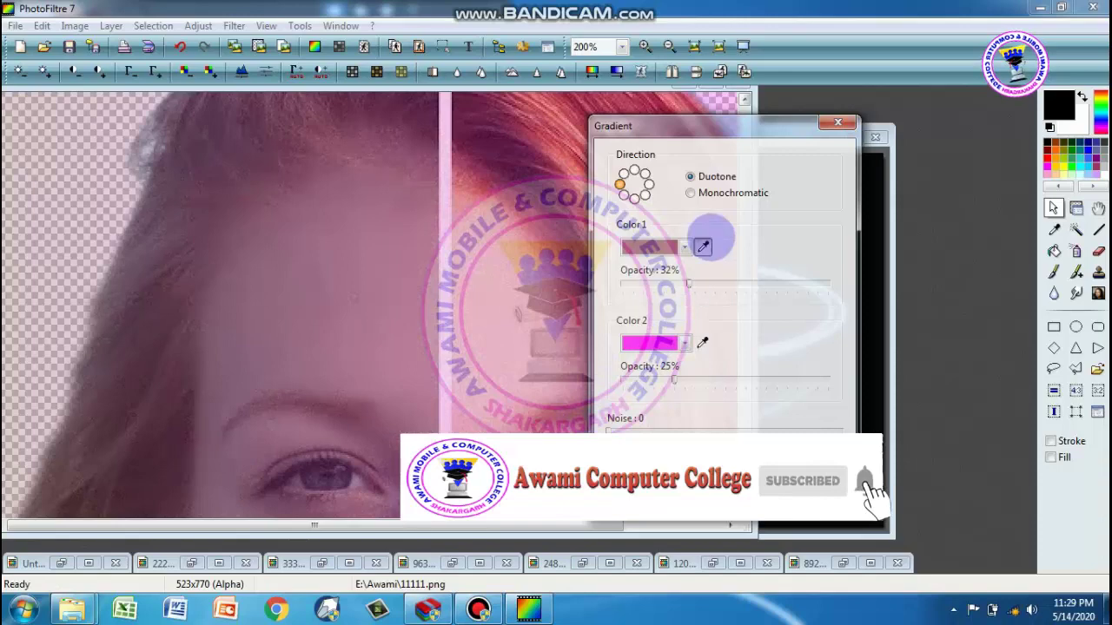
{"action": "left_click", "coordinate": [691, 195]}
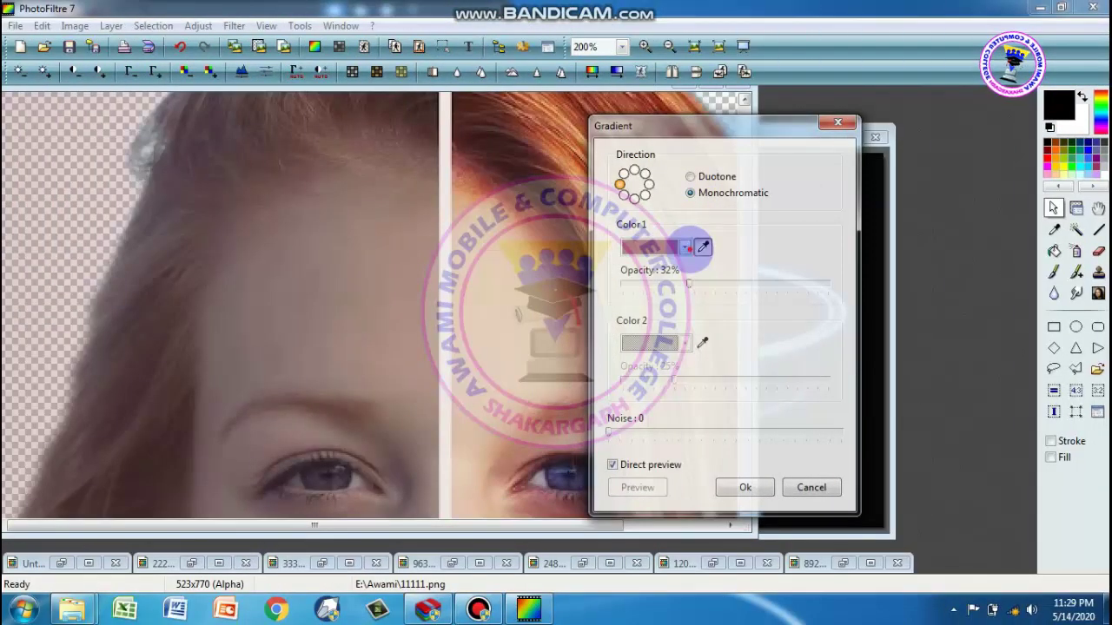
Step: Set Color 1 to bright green and switch back to a two-colour gradient
{"action": "left_click", "coordinate": [686, 247]}
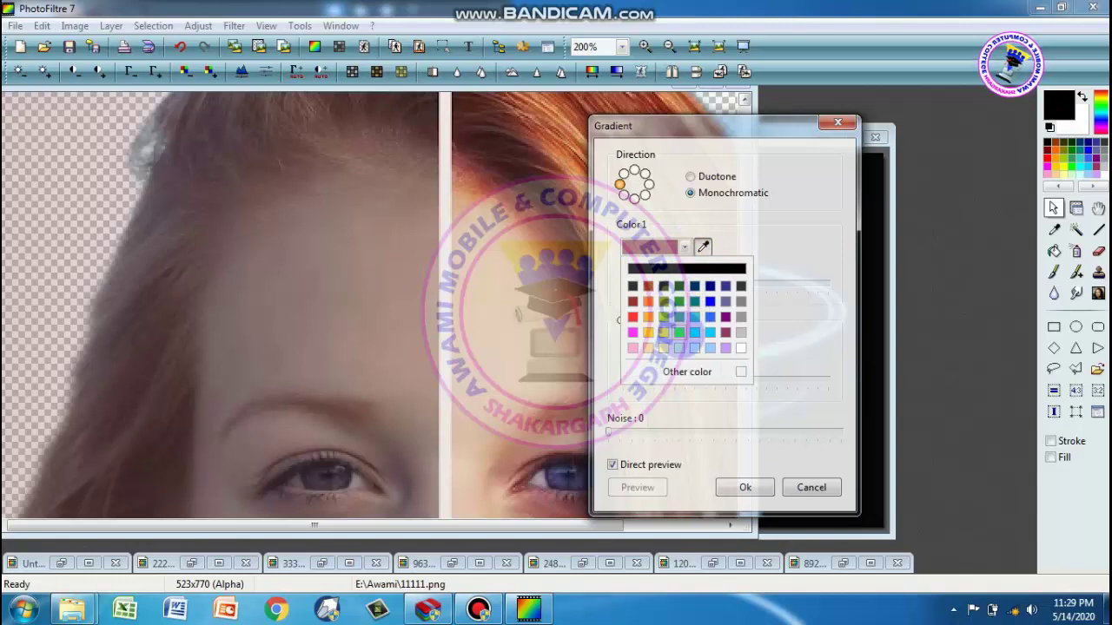
{"action": "left_click", "coordinate": [679, 332]}
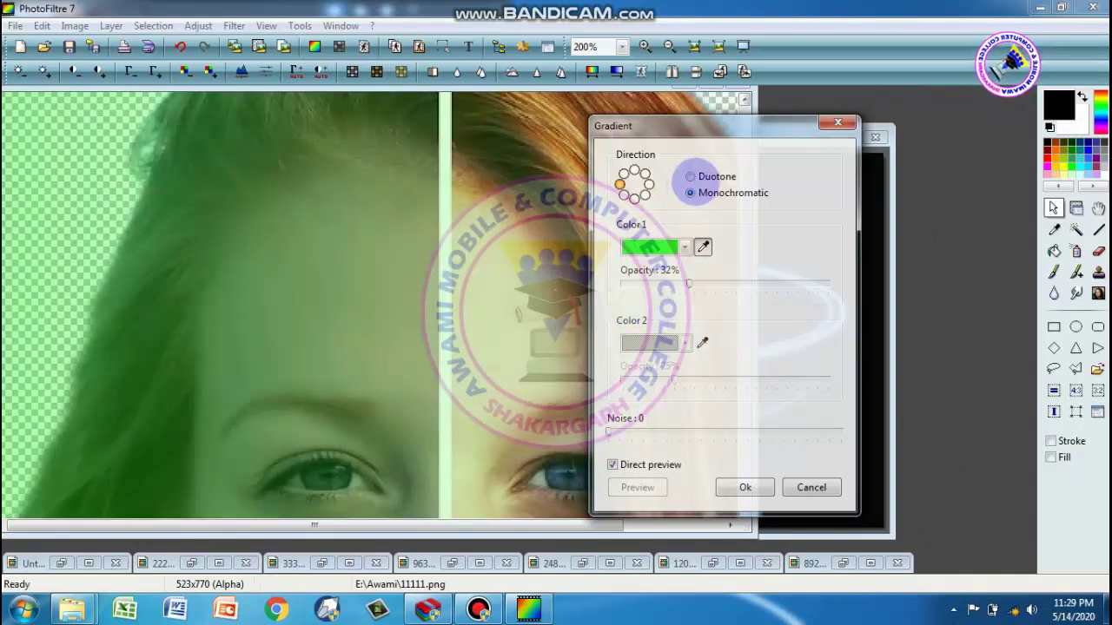
{"action": "left_click", "coordinate": [691, 177]}
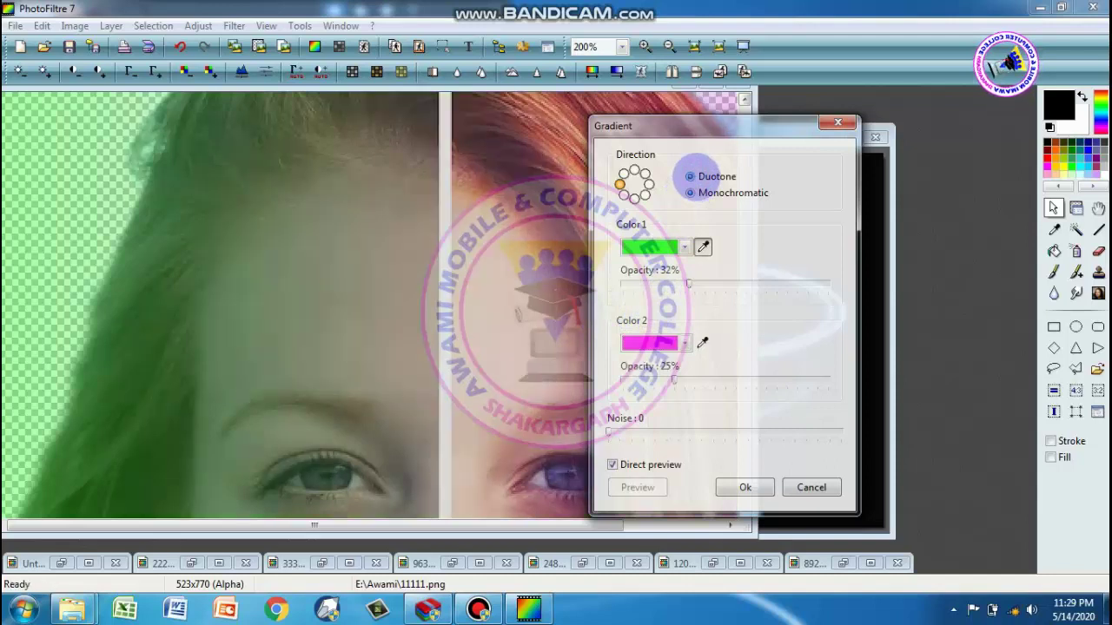
Step: Try right, left, top, bottom and top-left gradient directions on the portrait
{"action": "left_click", "coordinate": [648, 184]}
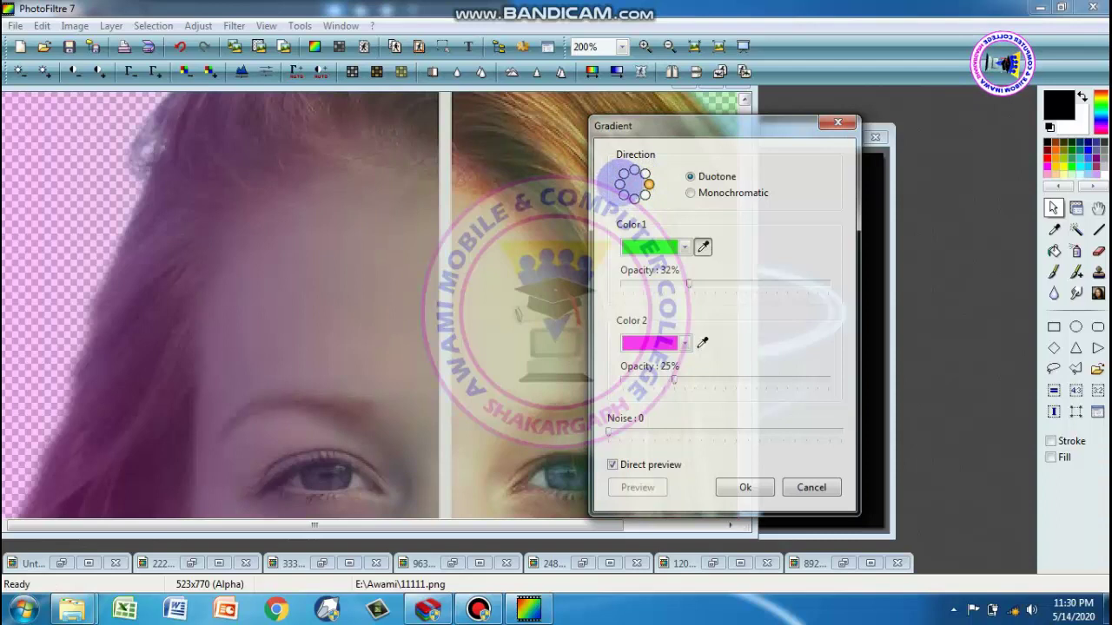
{"action": "left_click", "coordinate": [621, 183]}
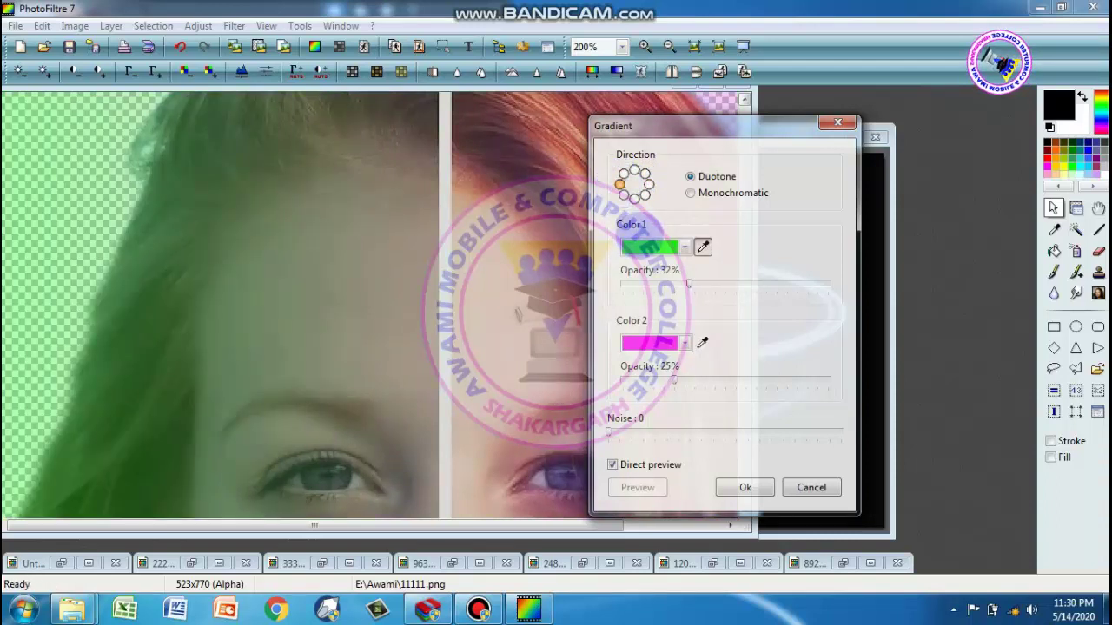
{"action": "left_click", "coordinate": [648, 183]}
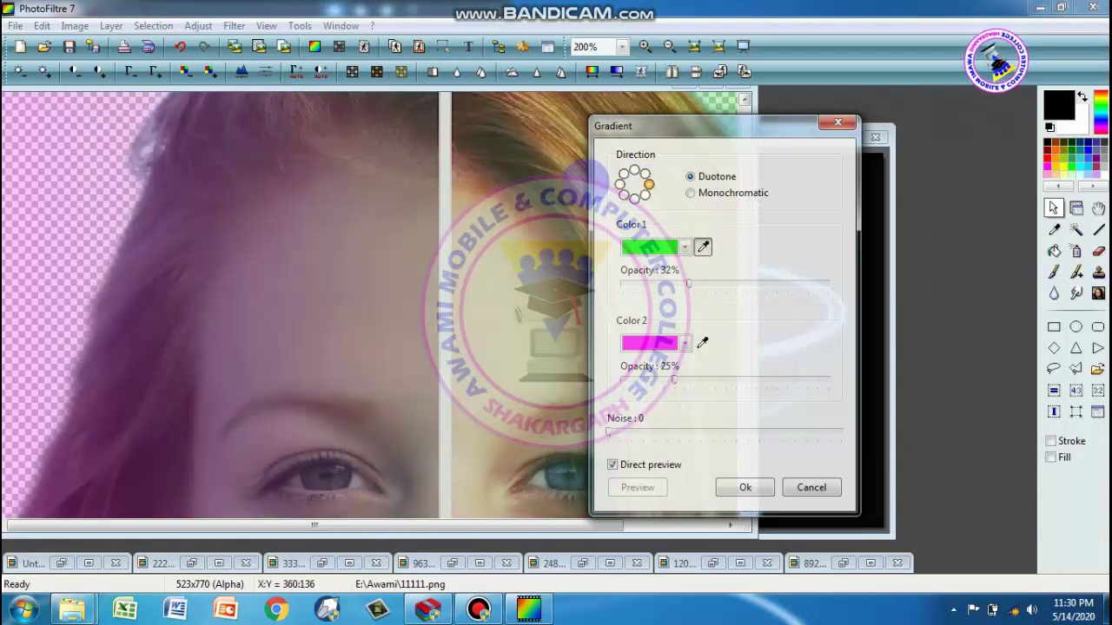
{"action": "left_click", "coordinate": [635, 170]}
{"action": "left_click", "coordinate": [634, 197]}
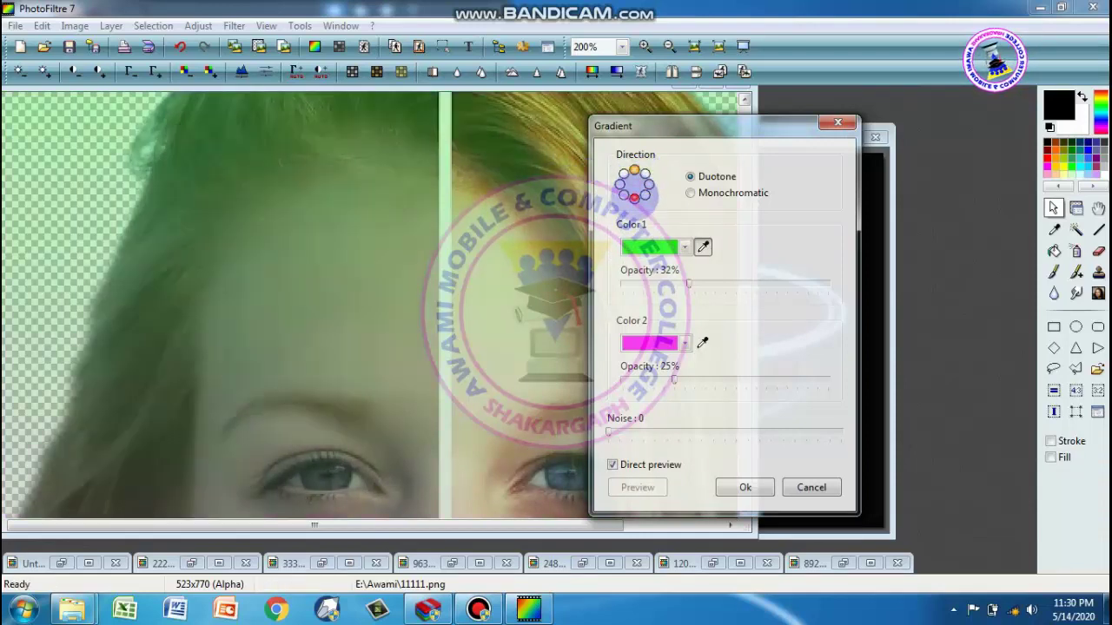
{"action": "left_click", "coordinate": [622, 185]}
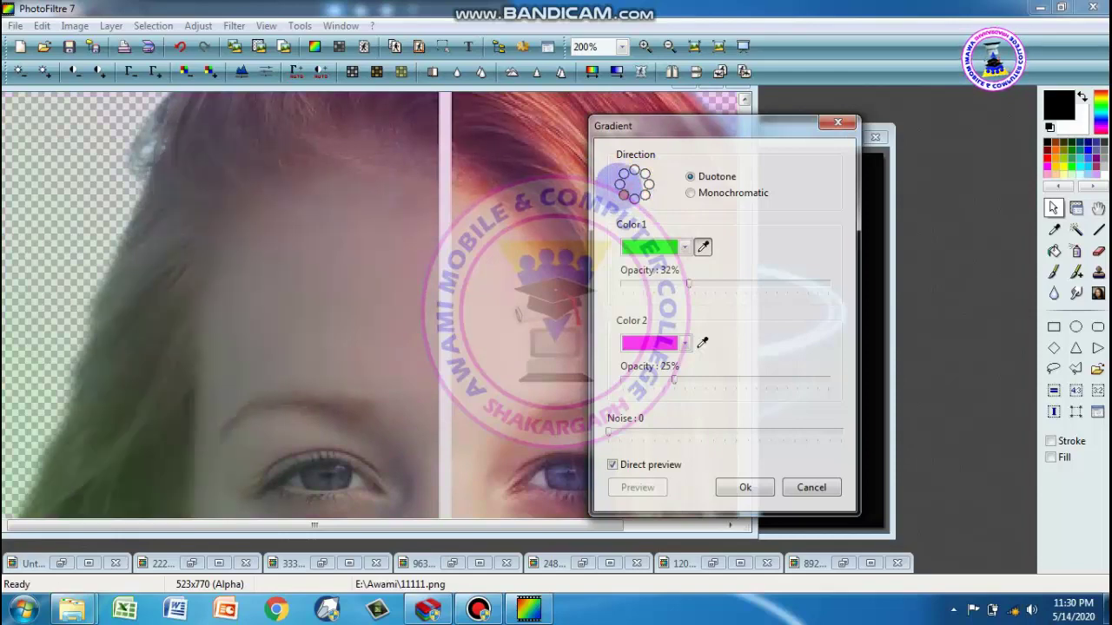
{"action": "left_click", "coordinate": [622, 175]}
{"action": "left_click", "coordinate": [635, 170]}
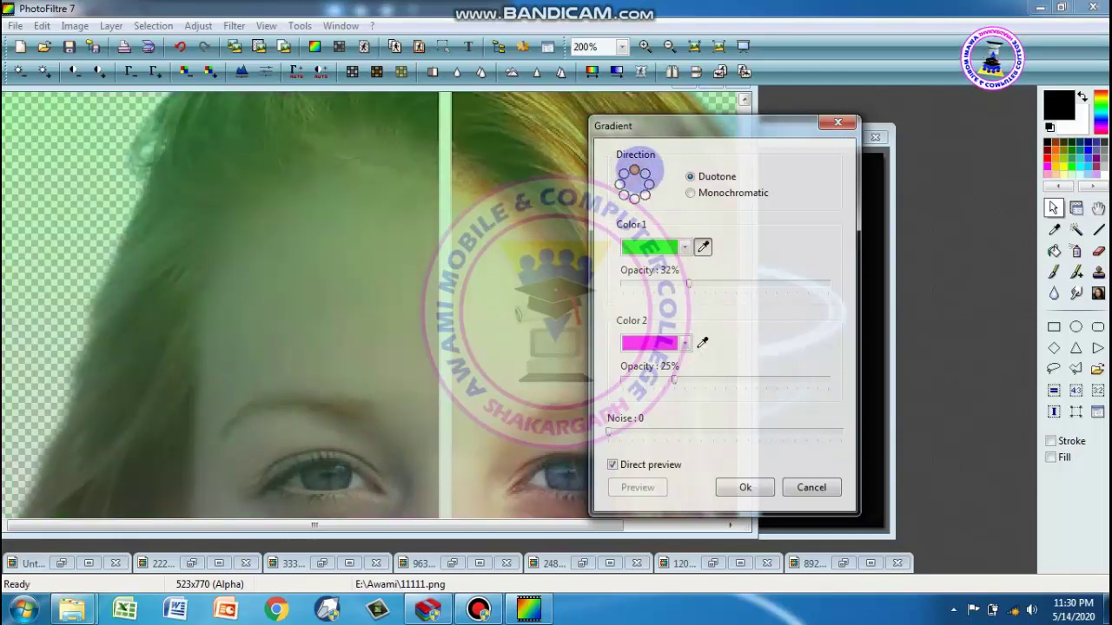
{"action": "left_click", "coordinate": [648, 184]}
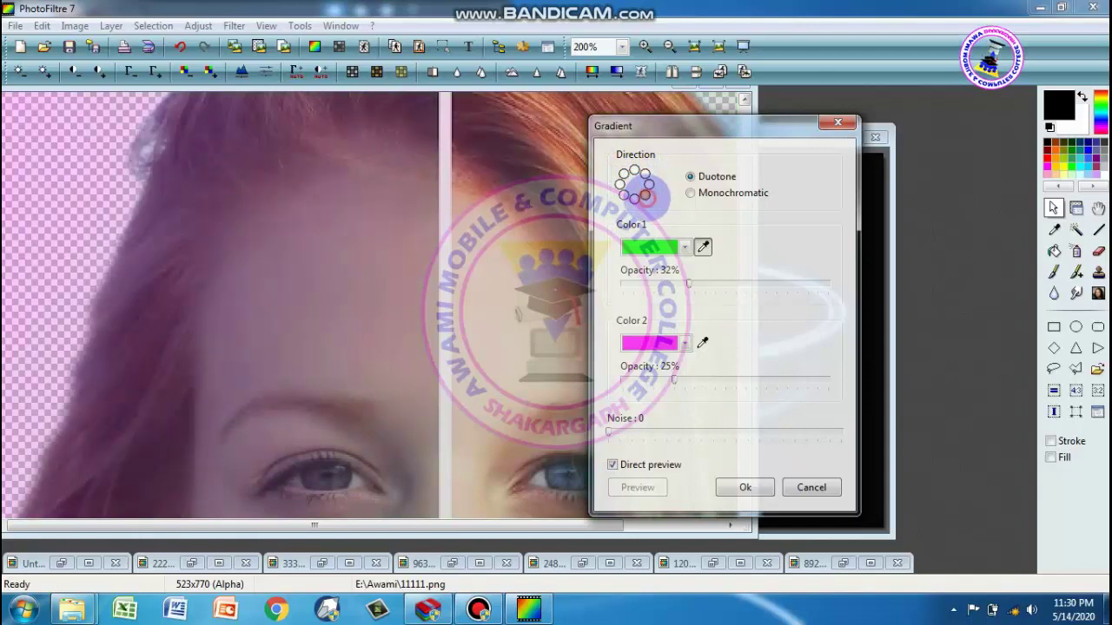
Step: Cycle through the remaining gradient directions, then cancel the gradient without applying
{"action": "left_click_drag", "start_coordinate": [646, 131], "coordinate": [747, 131]}
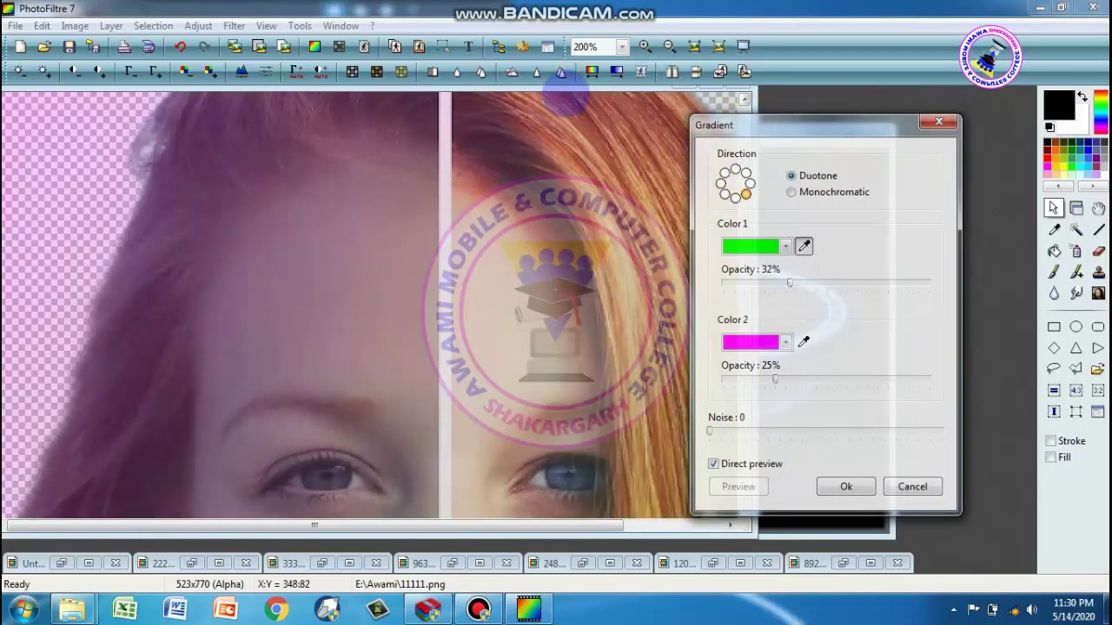
{"action": "scroll", "coordinate": [565, 97], "scroll_direction": "down", "scroll_amount": 4}
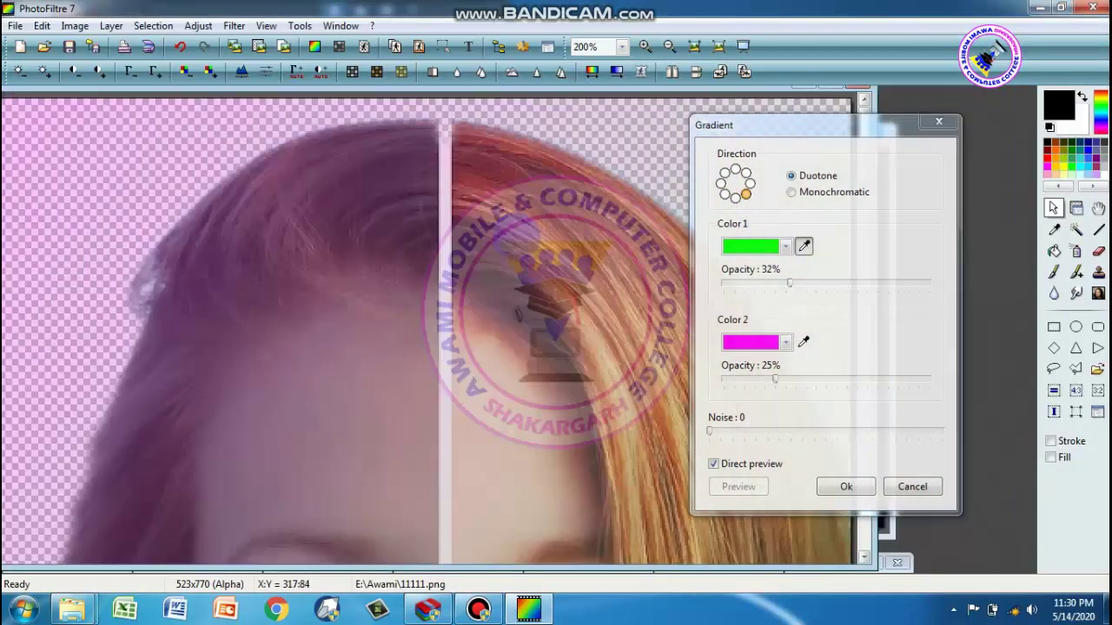
{"action": "left_click_drag", "start_coordinate": [196, 84], "coordinate": [337, 90]}
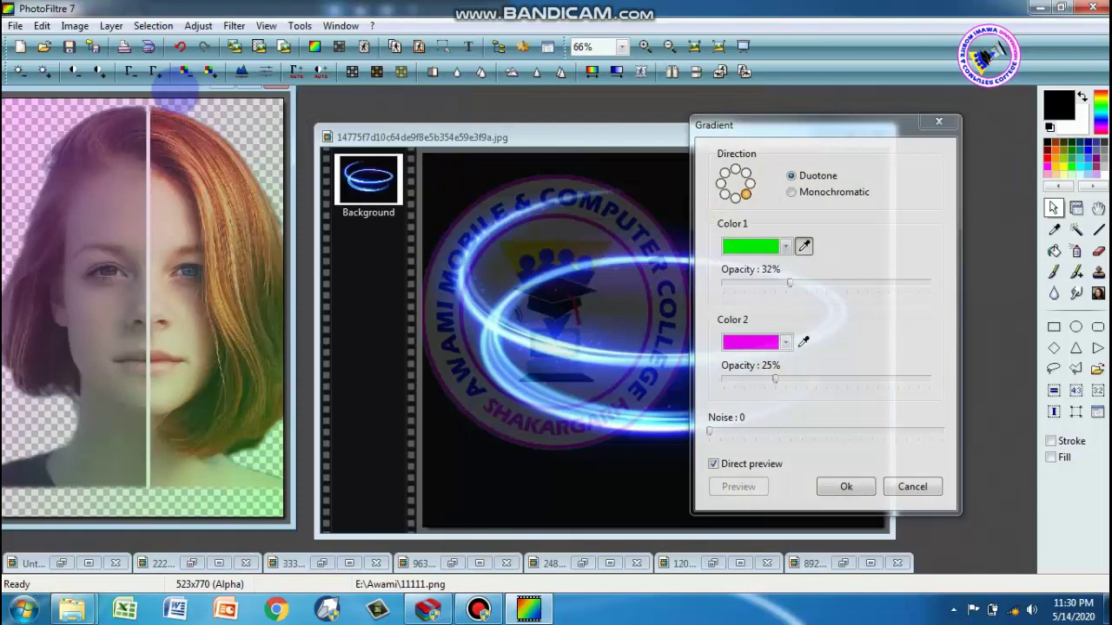
{"action": "left_click", "coordinate": [735, 198]}
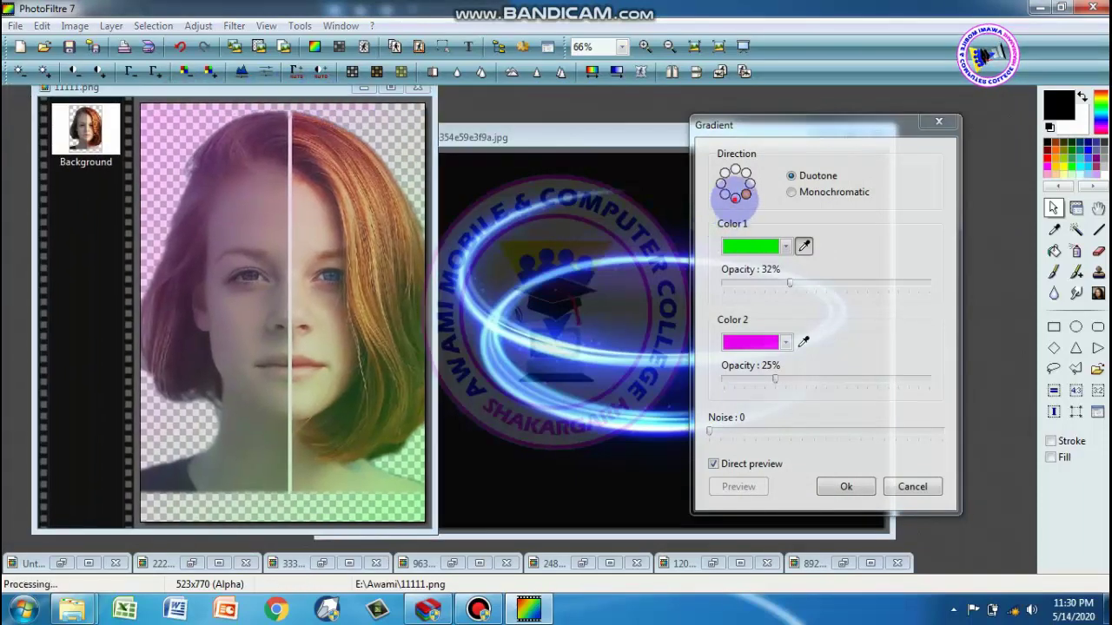
{"action": "left_click", "coordinate": [725, 193]}
{"action": "left_click", "coordinate": [720, 183]}
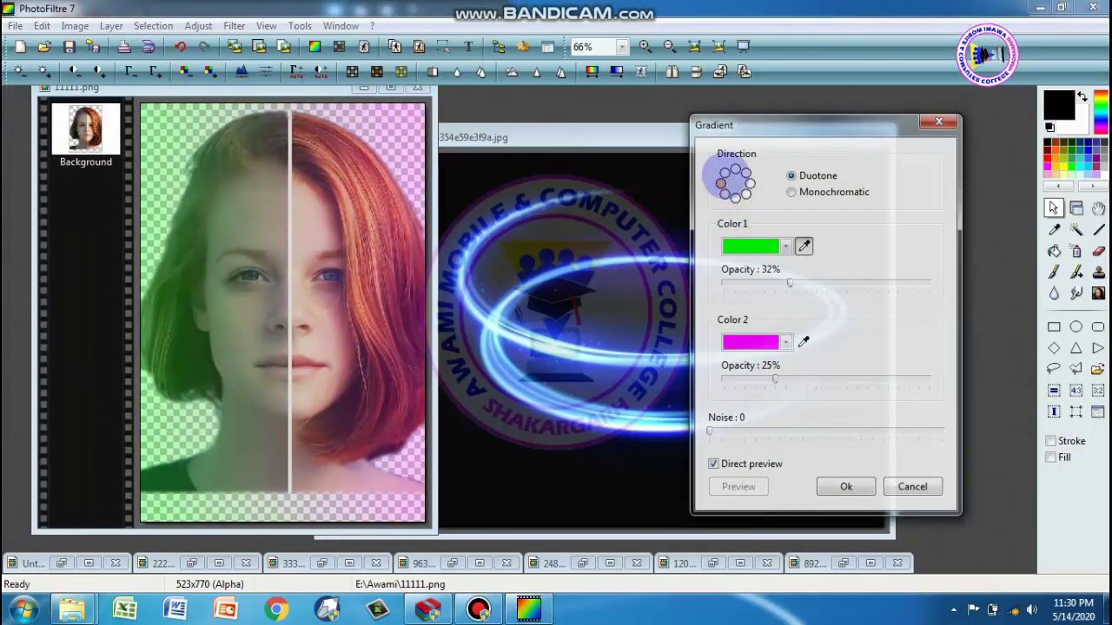
{"action": "left_click", "coordinate": [725, 172]}
{"action": "left_click", "coordinate": [734, 170]}
{"action": "left_click", "coordinate": [745, 173]}
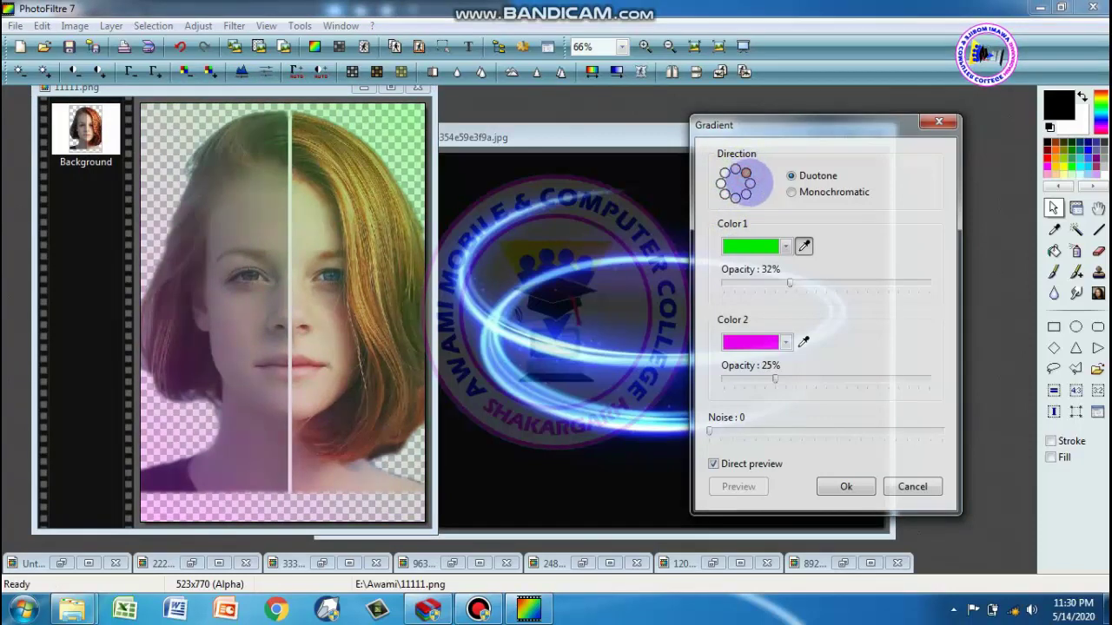
{"action": "left_click", "coordinate": [750, 184]}
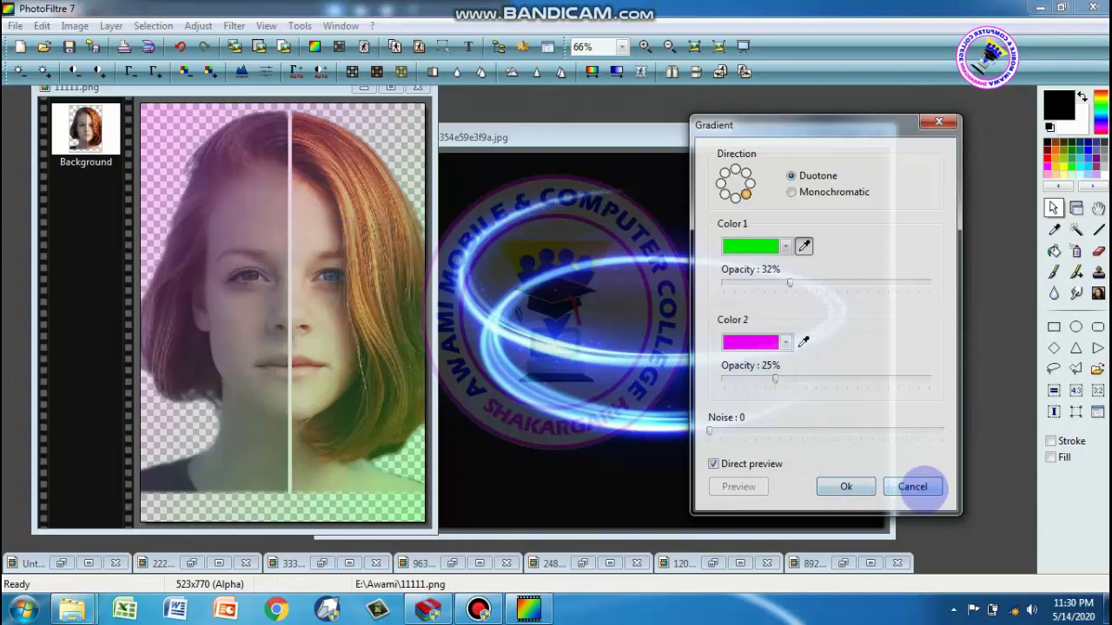
{"action": "left_click", "coordinate": [912, 486]}
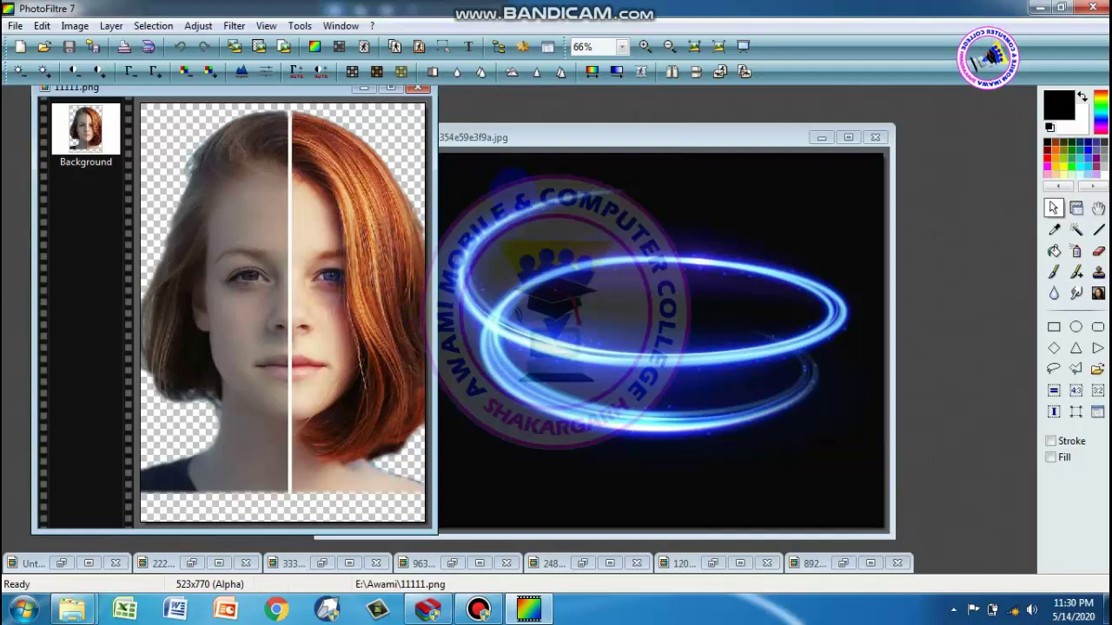
Step: Colorize the whole portrait blue at about 242° using Hue variation Method 1
{"action": "mouse_move", "coordinate": [324, 90]}
{"action": "left_mouse_down"}
{"action": "mouse_move", "coordinate": [366, 116]}
{"action": "mouse_move", "coordinate": [351, 97]}
{"action": "left_mouse_up"}
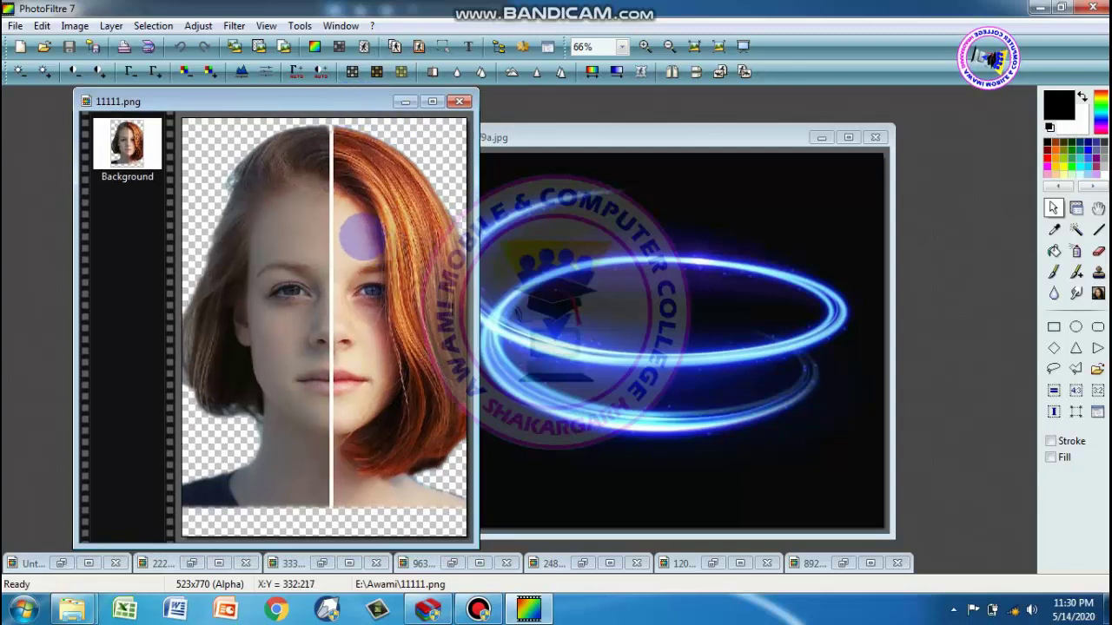
{"action": "left_click", "coordinate": [592, 72]}
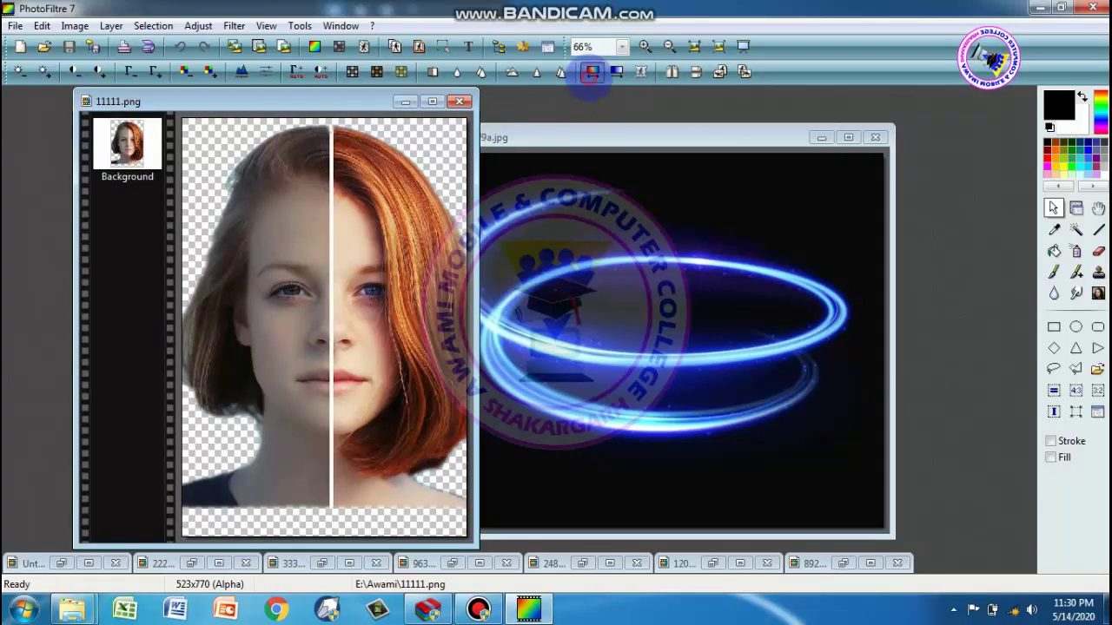
{"action": "left_click_drag", "start_coordinate": [693, 133], "coordinate": [741, 103]}
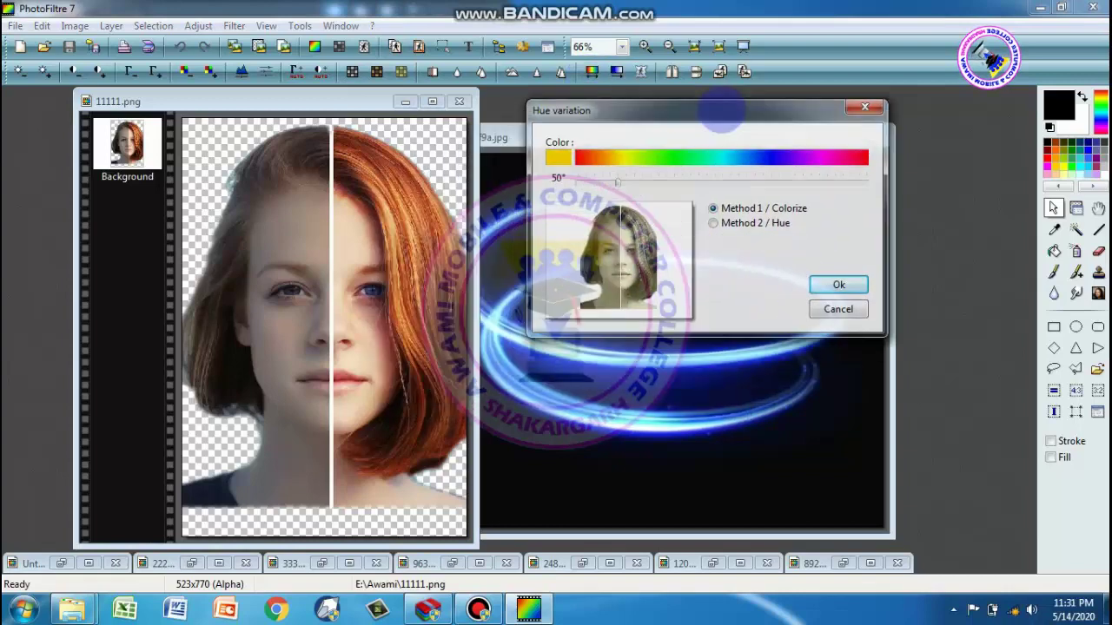
{"action": "left_click", "coordinate": [640, 159]}
{"action": "left_click_drag", "start_coordinate": [686, 159], "coordinate": [767, 159]}
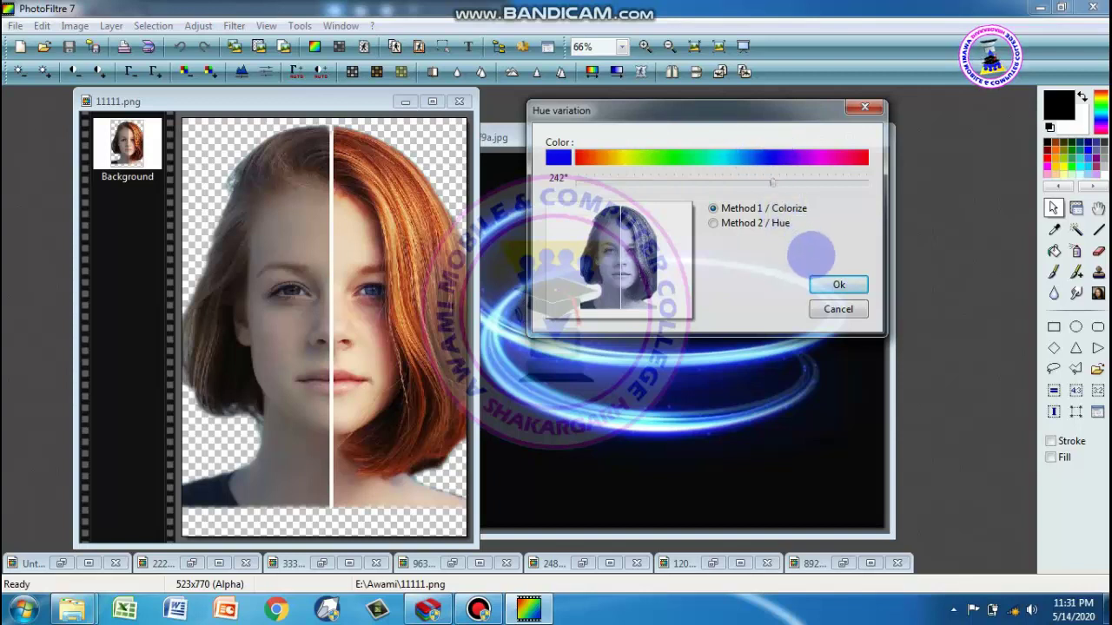
{"action": "left_click", "coordinate": [835, 284]}
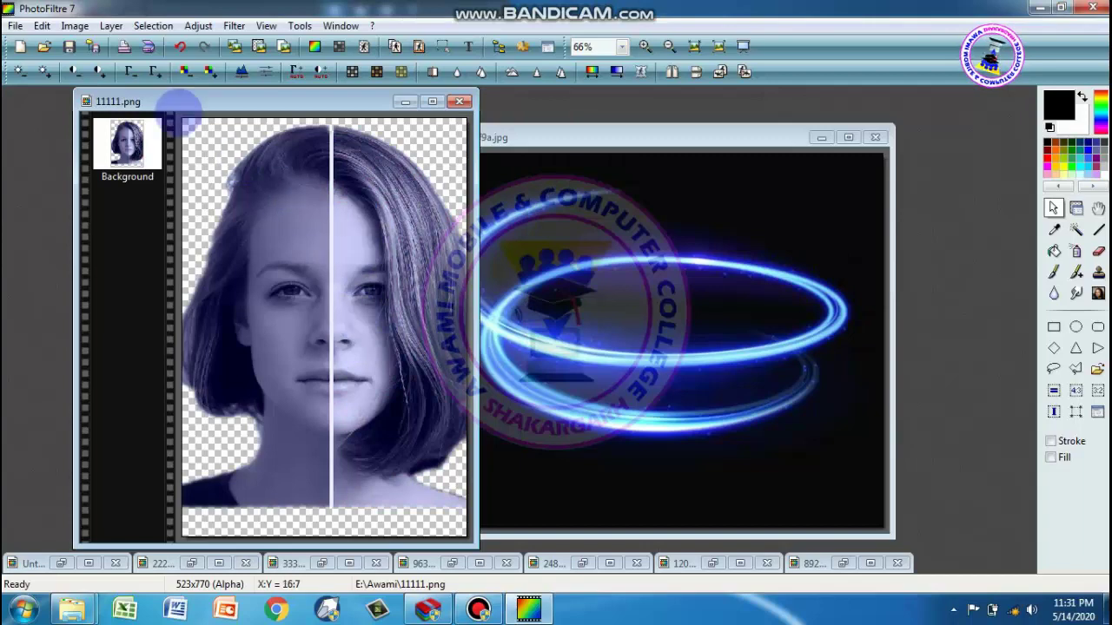
Step: Undo the blue tint and reopen Hue variation to compare the Colorize and Hue methods
{"action": "left_click", "coordinate": [180, 47]}
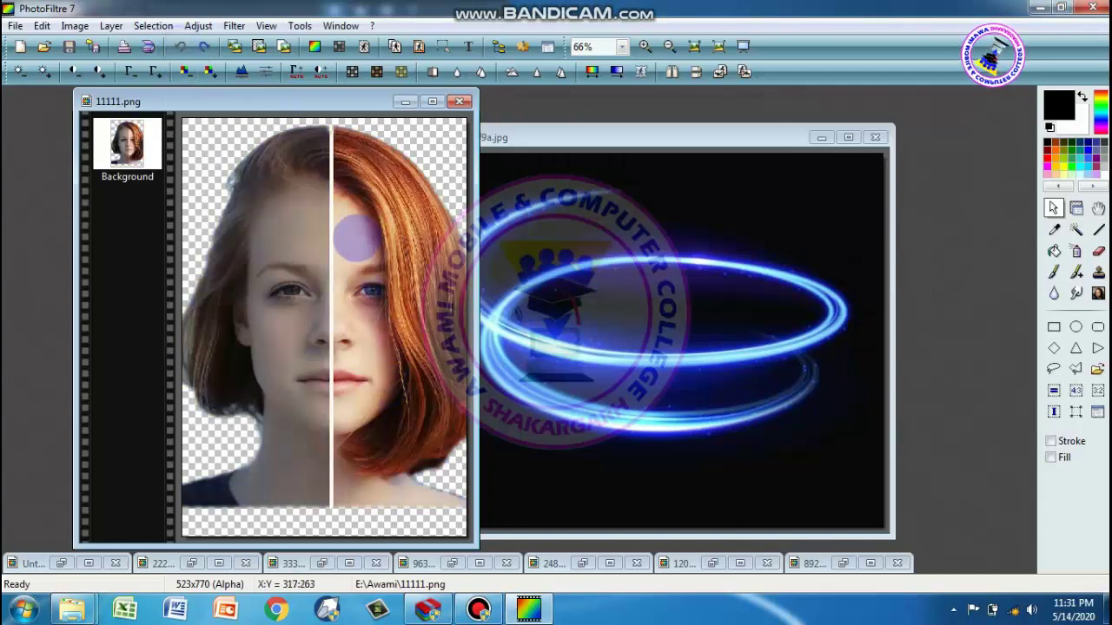
{"action": "left_click", "coordinate": [592, 71]}
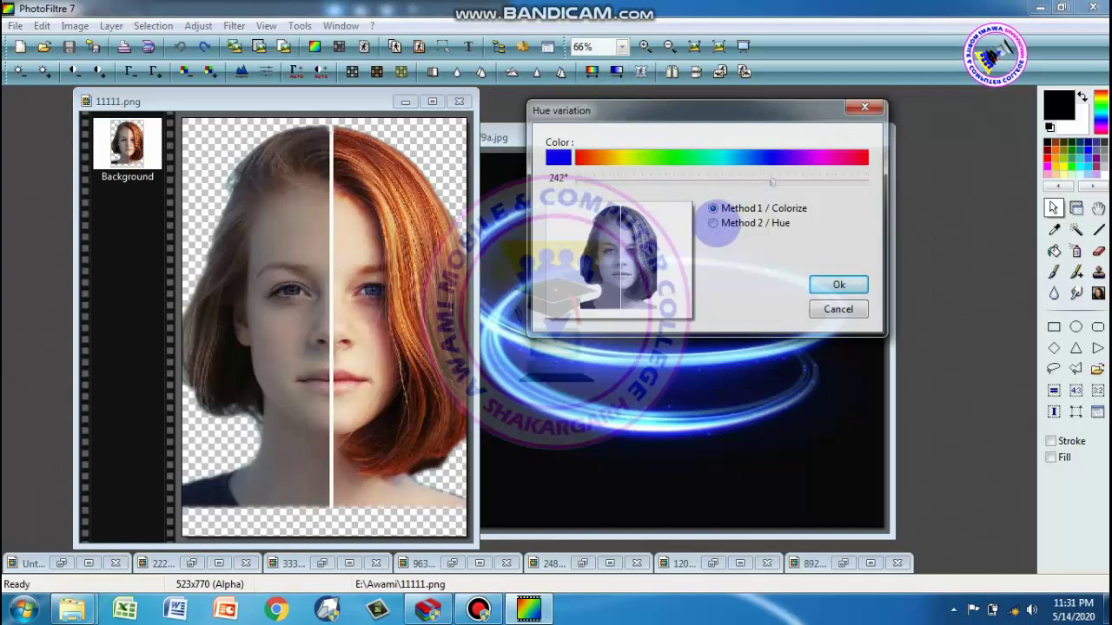
{"action": "left_click", "coordinate": [713, 223]}
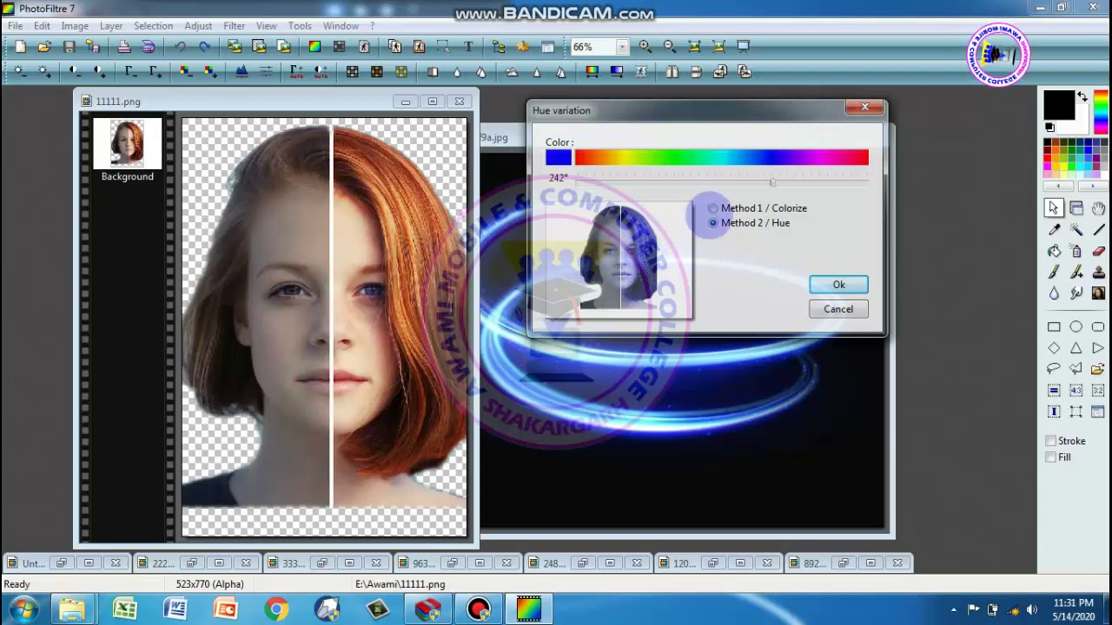
{"action": "left_click", "coordinate": [713, 208]}
{"action": "left_click", "coordinate": [714, 224]}
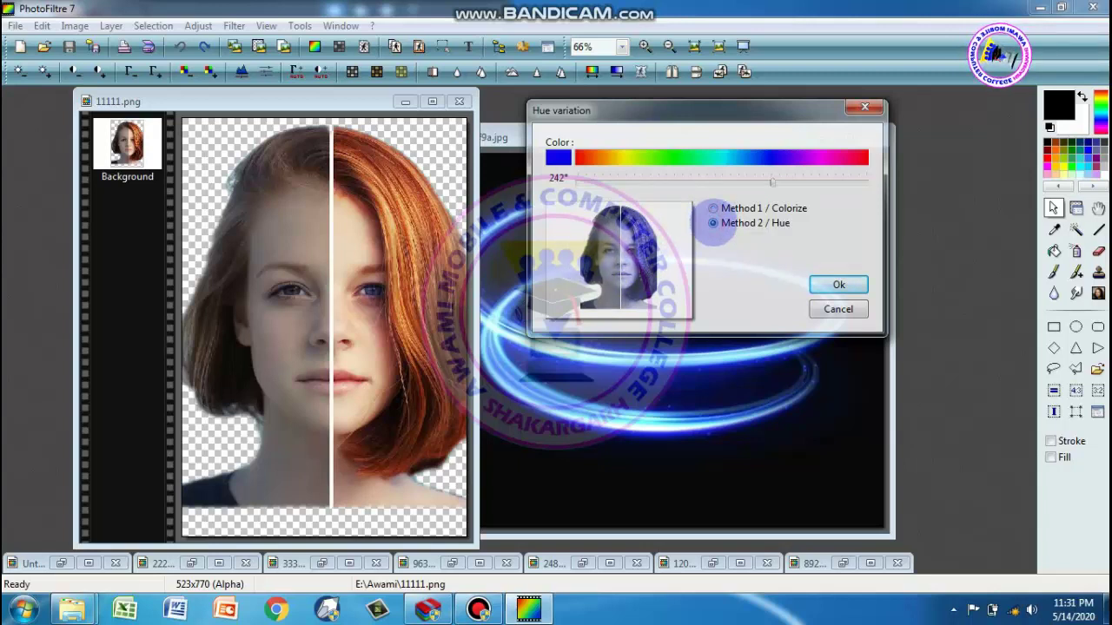
Step: Apply a 36° orange hue shift with the Hue method for warm, golden tones
{"action": "left_click", "coordinate": [607, 181]}
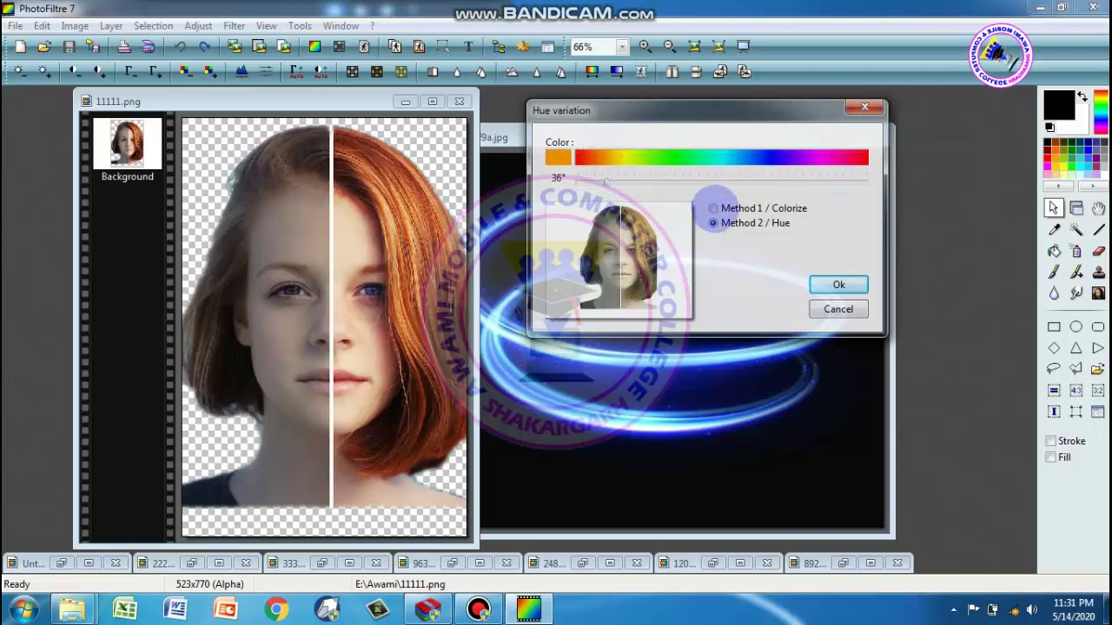
{"action": "left_click", "coordinate": [713, 209]}
{"action": "left_click", "coordinate": [714, 224]}
{"action": "left_click", "coordinate": [713, 209]}
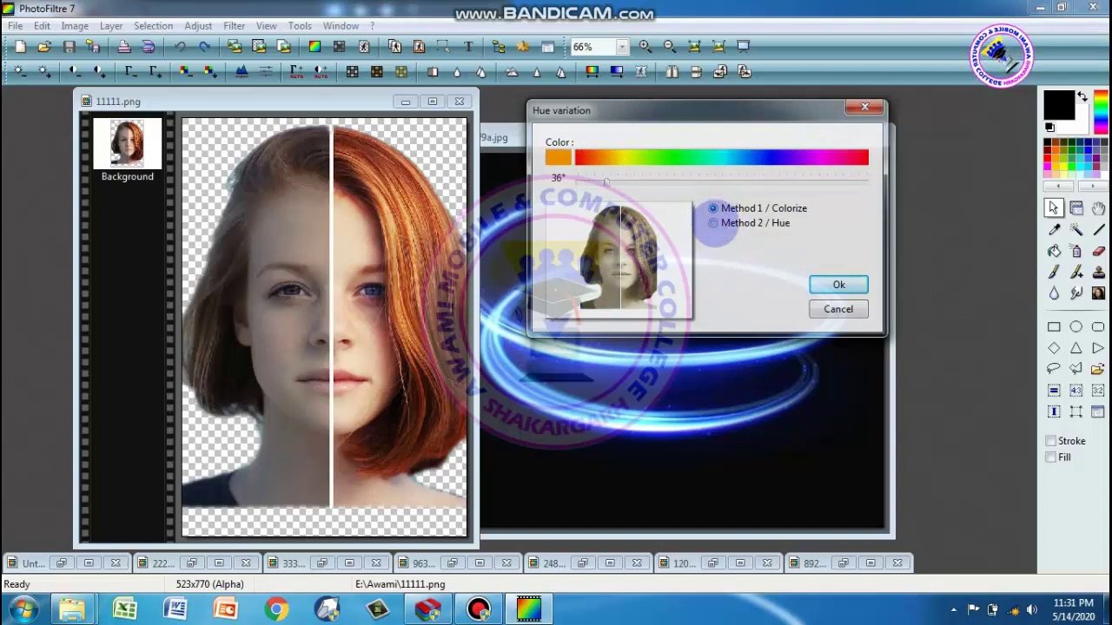
{"action": "left_click", "coordinate": [714, 224]}
{"action": "left_click", "coordinate": [713, 208]}
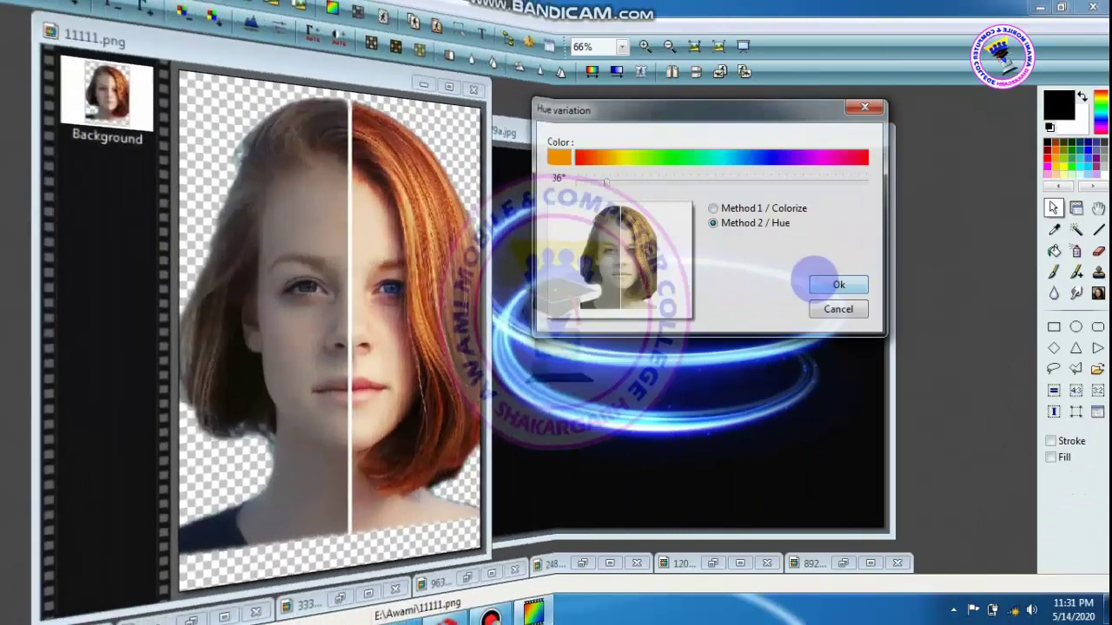
{"action": "left_click", "coordinate": [838, 285]}
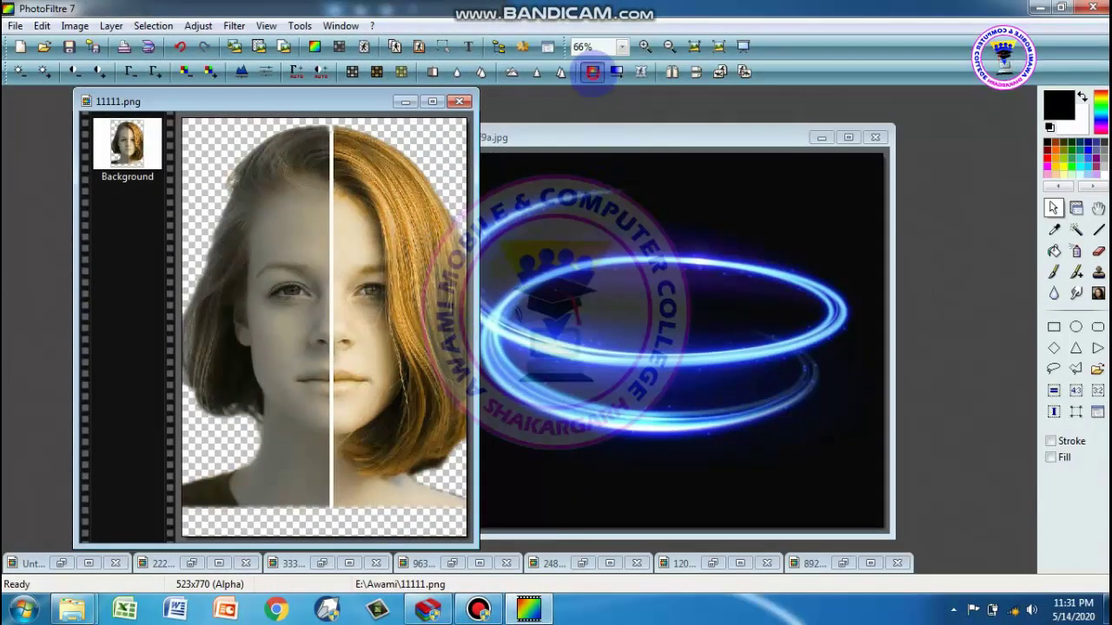
Step: Shift the portrait's hue to blue at about 211° with Method 2 Hue
{"action": "left_click", "coordinate": [591, 71]}
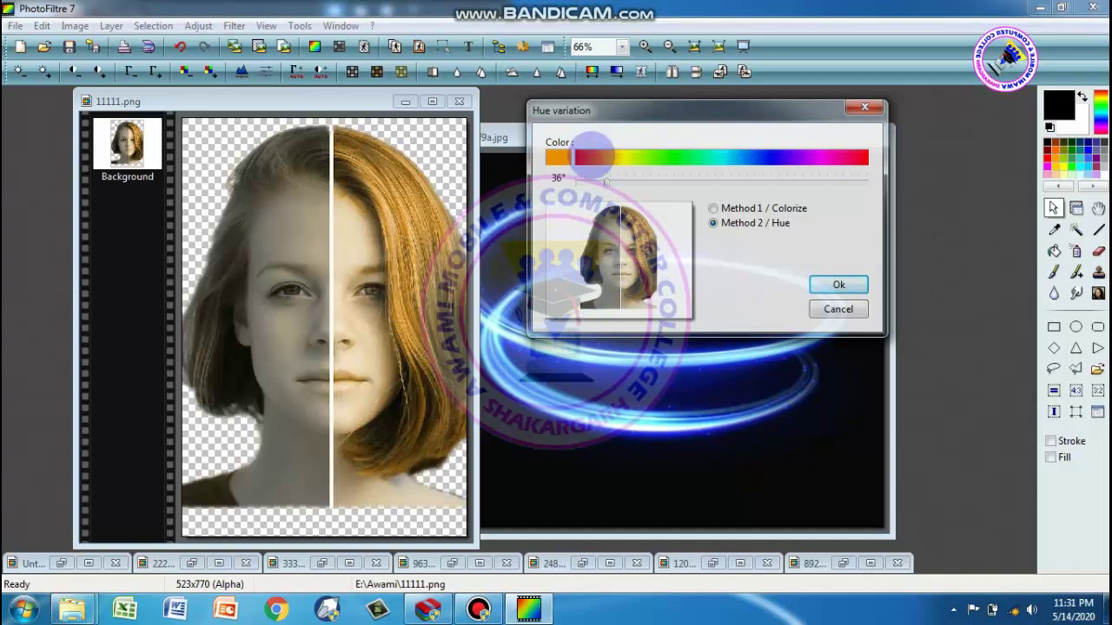
{"action": "left_click", "coordinate": [591, 180]}
{"action": "left_click", "coordinate": [765, 180]}
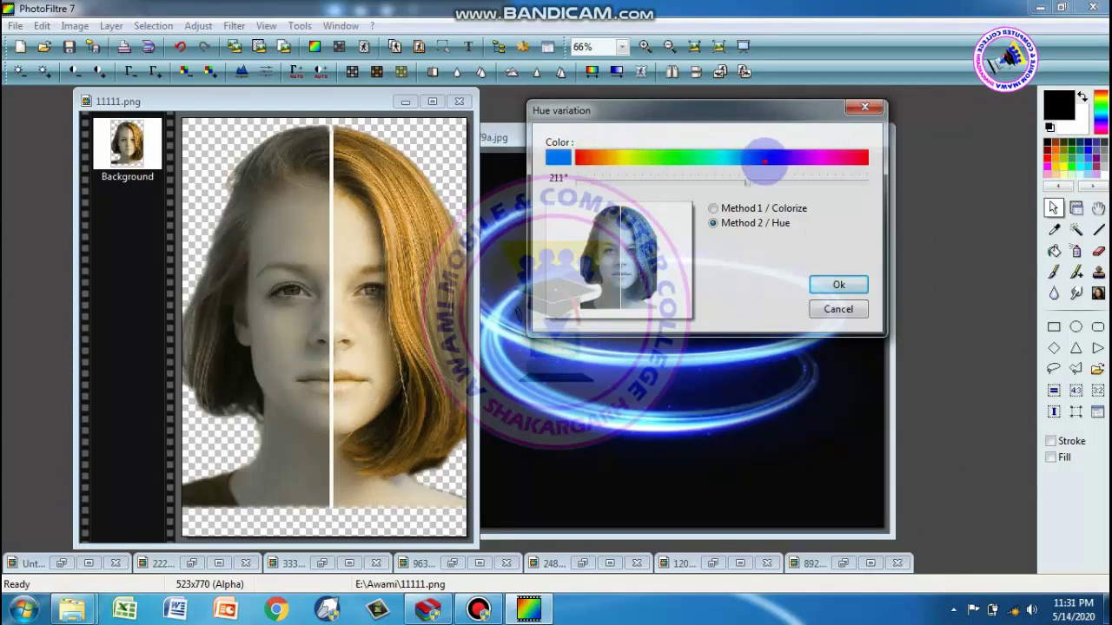
{"action": "left_click", "coordinate": [810, 280]}
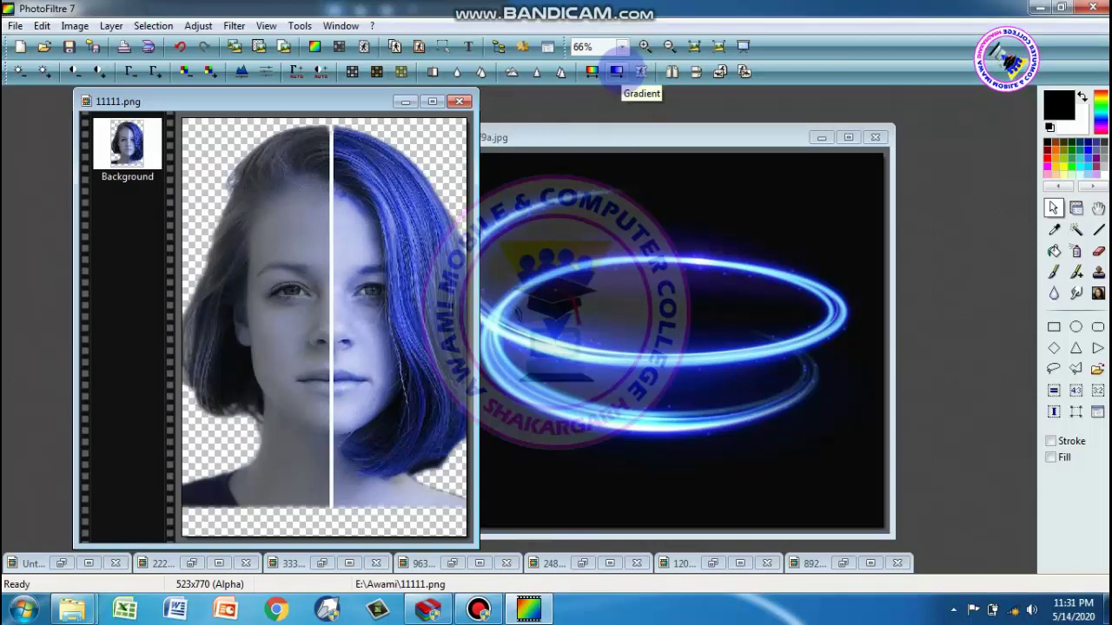
Step: Shift the hue down to 45° to give the portrait golden-yellow hair
{"action": "left_click", "coordinate": [616, 71]}
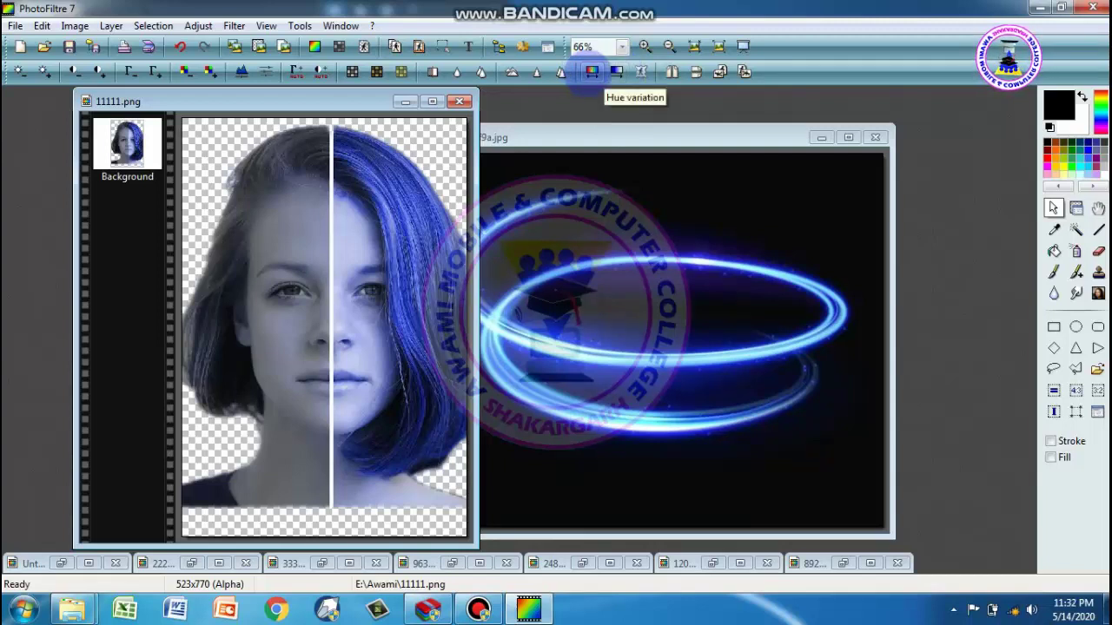
{"action": "left_click", "coordinate": [591, 71]}
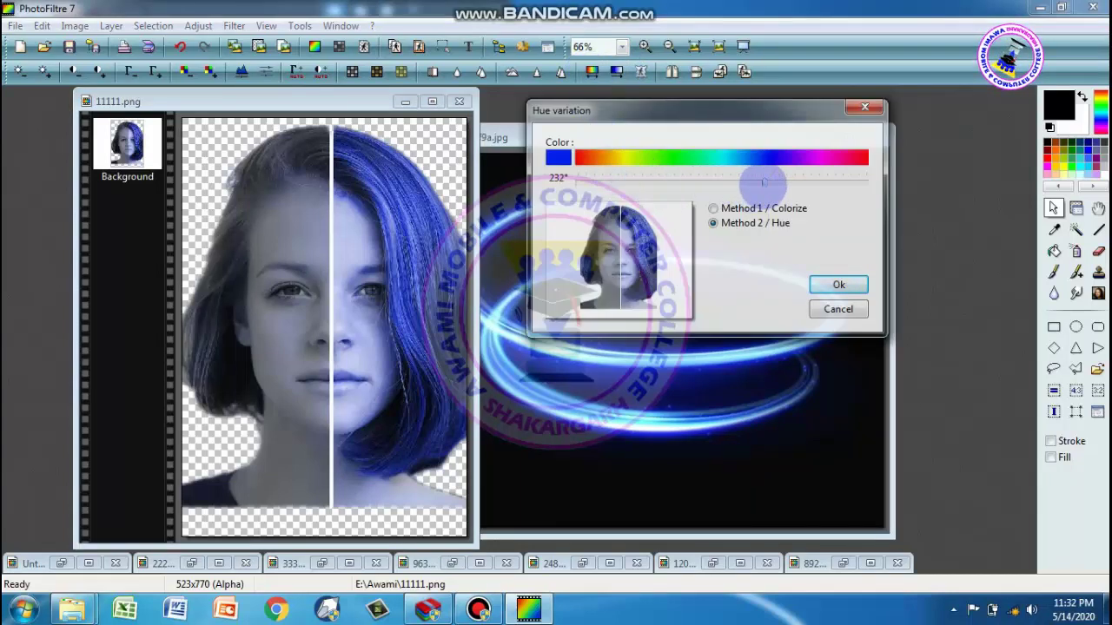
{"action": "mouse_move", "coordinate": [764, 181]}
{"action": "left_mouse_down"}
{"action": "mouse_move", "coordinate": [598, 180]}
{"action": "mouse_move", "coordinate": [831, 181]}
{"action": "mouse_move", "coordinate": [606, 182]}
{"action": "mouse_move", "coordinate": [616, 181]}
{"action": "left_mouse_up"}
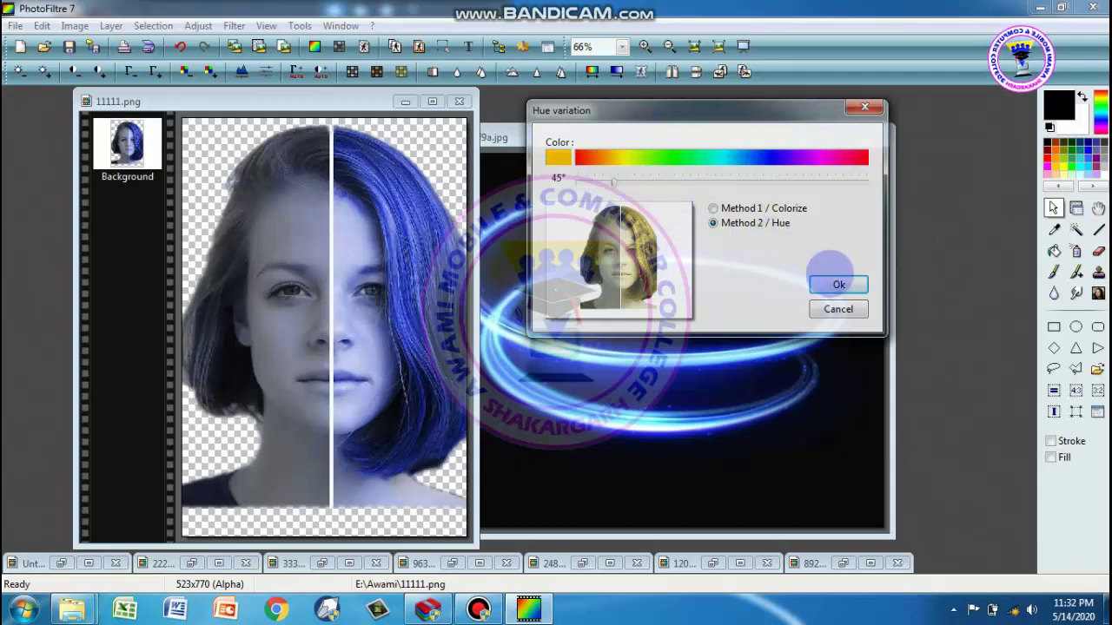
{"action": "left_click", "coordinate": [836, 284]}
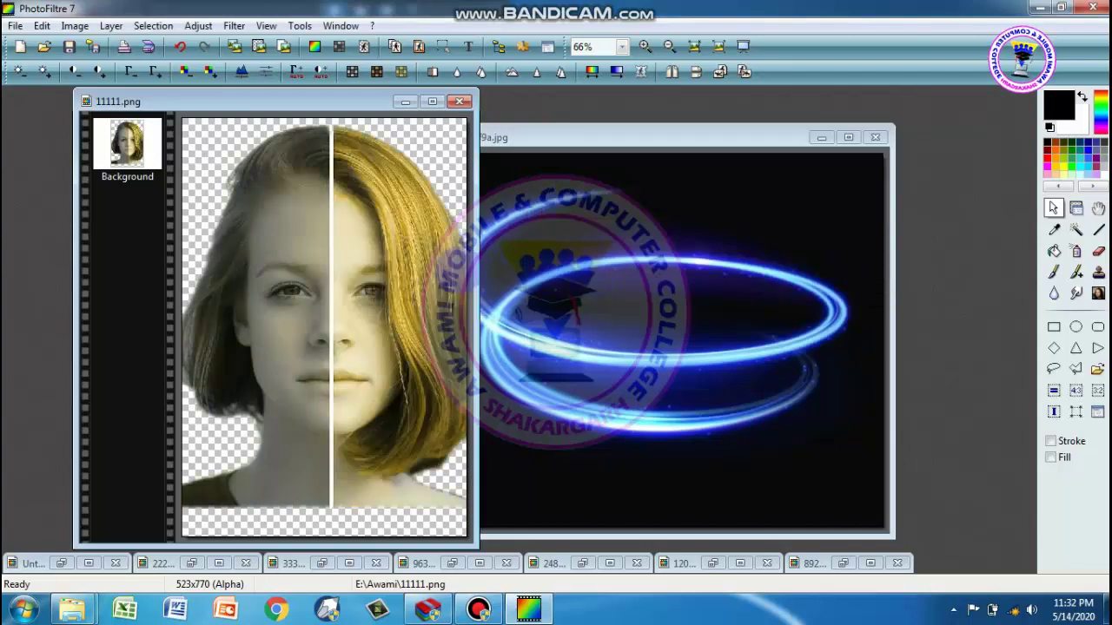